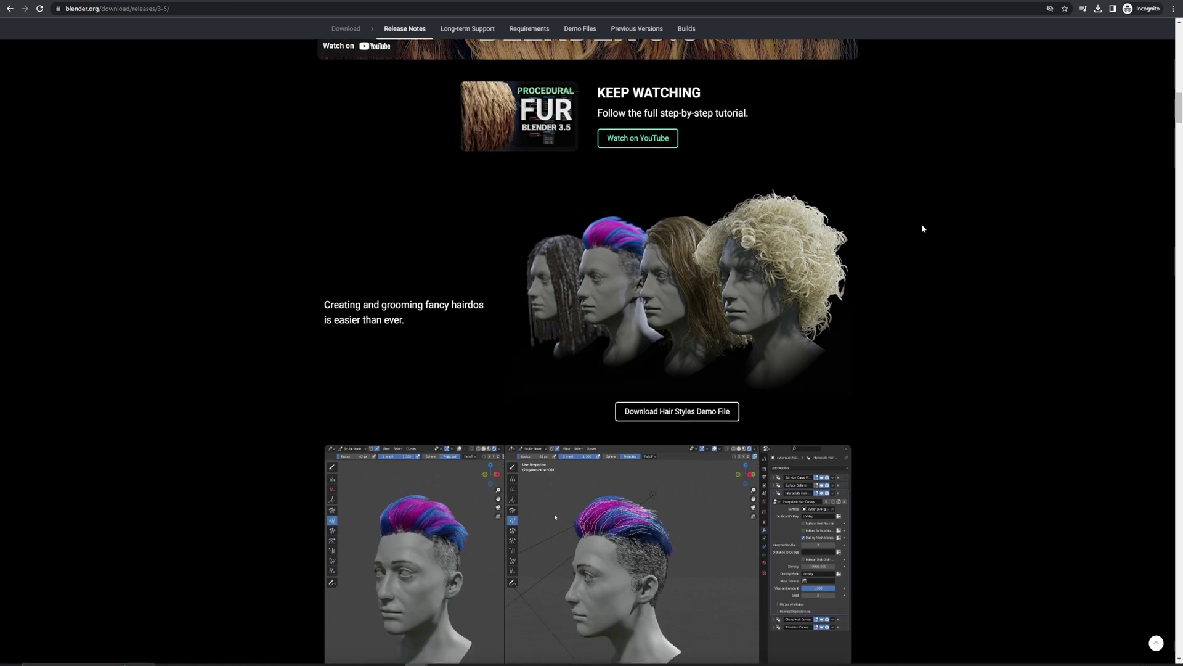
scroll(922, 228, "up", 2)
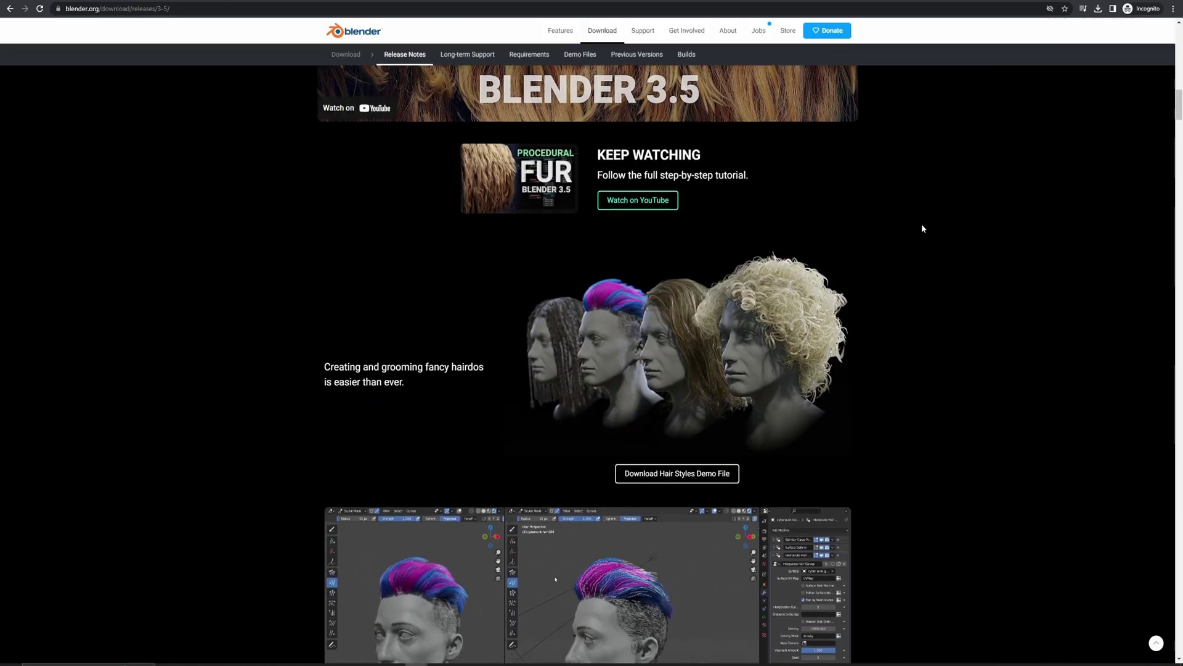
scroll(921, 229, "down", 2)
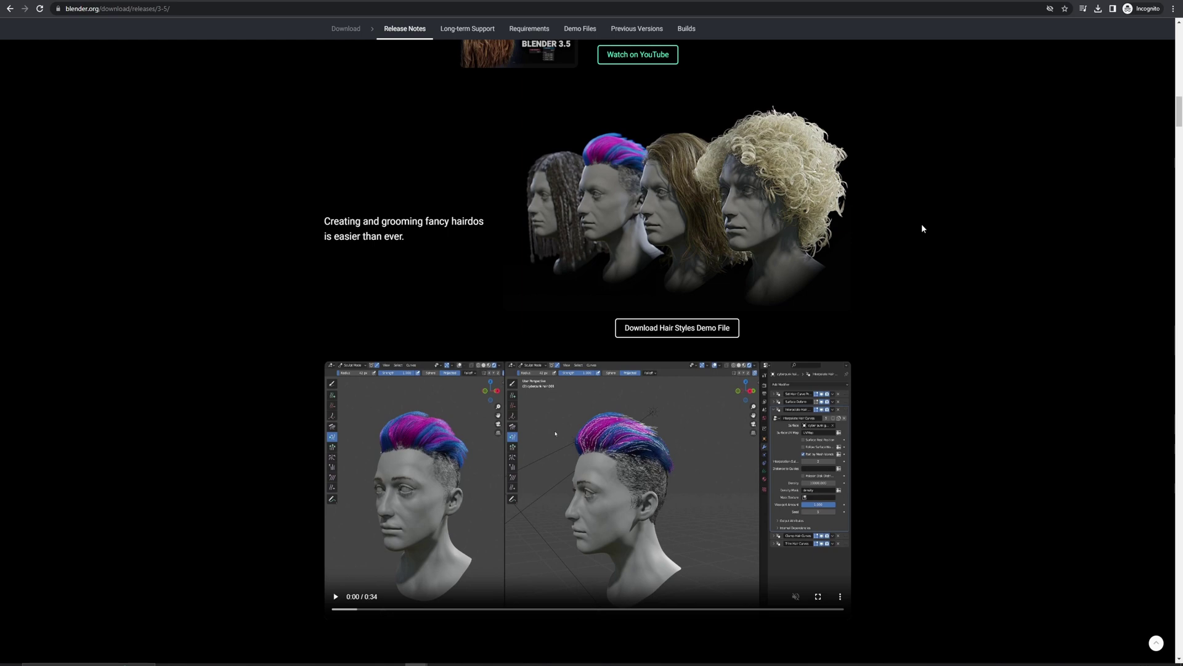
scroll(922, 226, "down", 3)
scroll(921, 226, "down", 1)
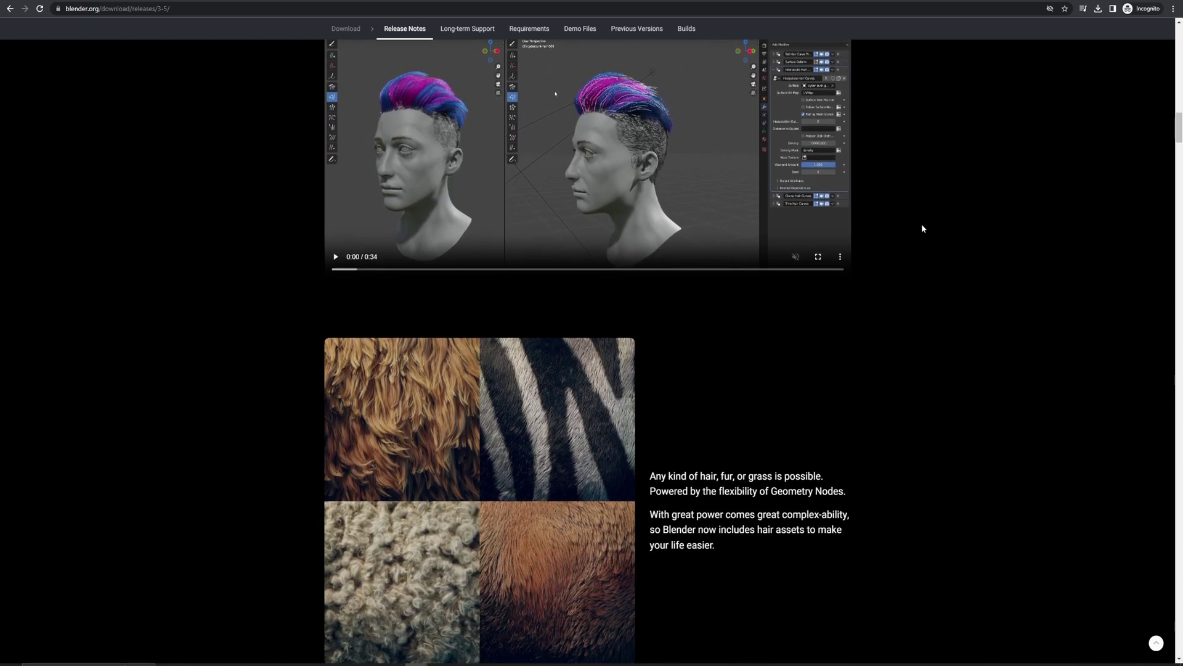
scroll(922, 229, "down", 2)
scroll(922, 229, "down", 2)
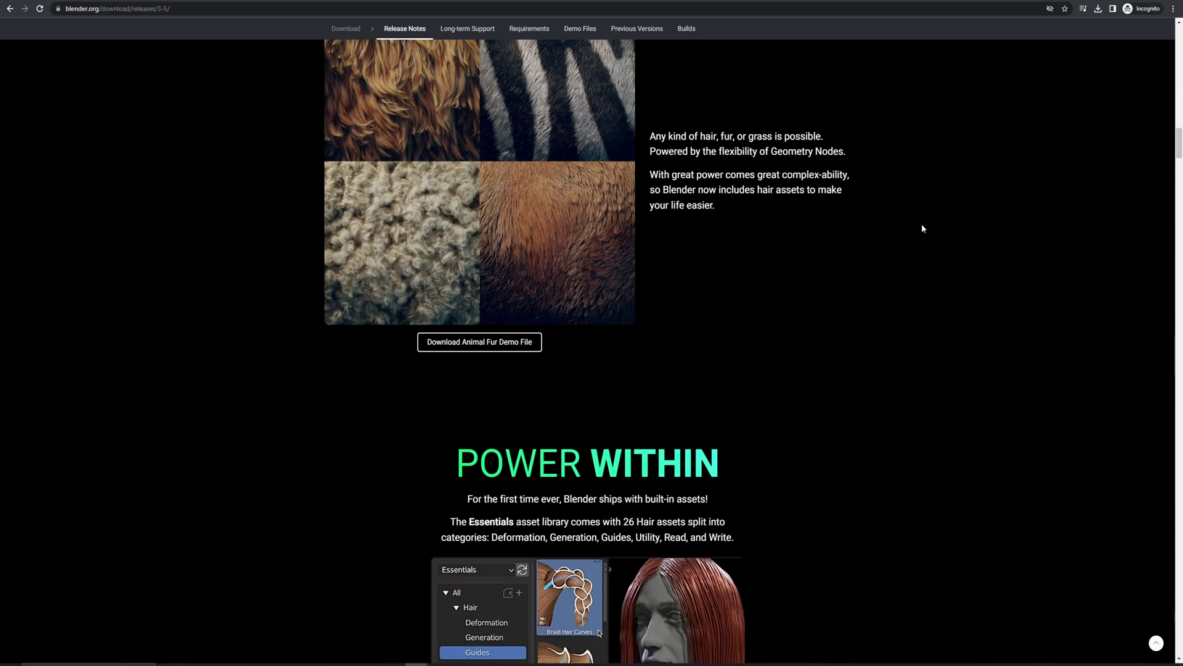
scroll(922, 228, "down", 1)
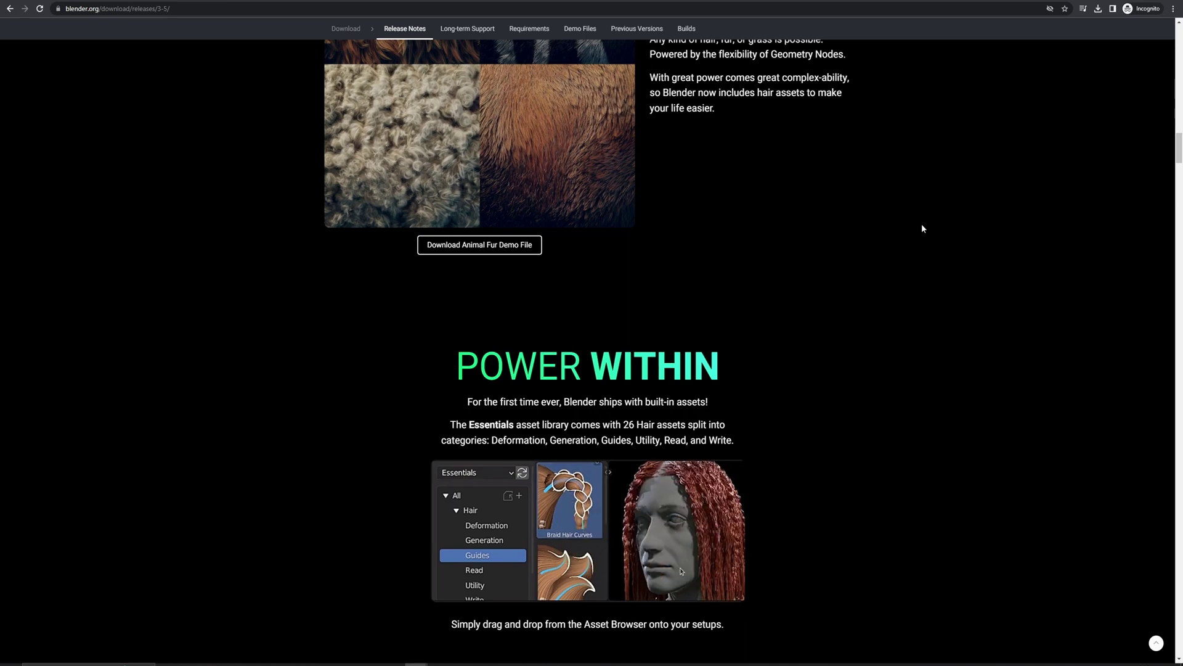
scroll(922, 228, "down", 1)
scroll(920, 228, "down", 3)
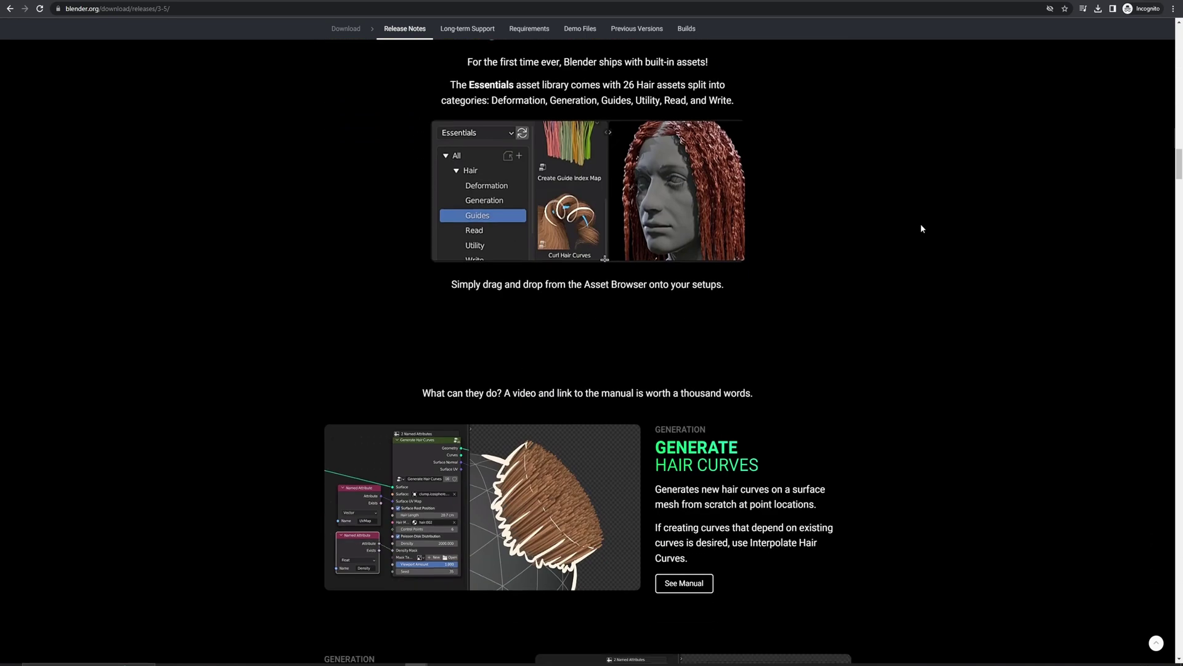
scroll(922, 228, "down", 1)
scroll(922, 229, "down", 2)
scroll(922, 228, "down", 3)
scroll(922, 229, "down", 4)
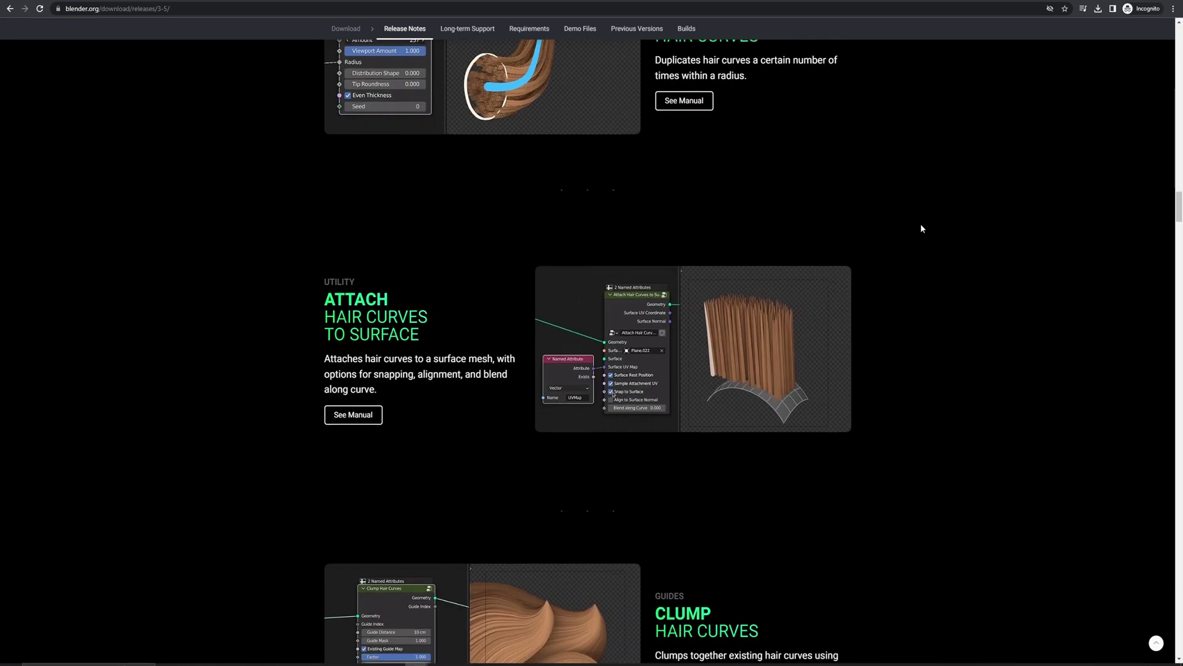
scroll(922, 229, "down", 3)
scroll(922, 229, "down", 3)
scroll(922, 229, "down", 3)
scroll(921, 228, "down", 1)
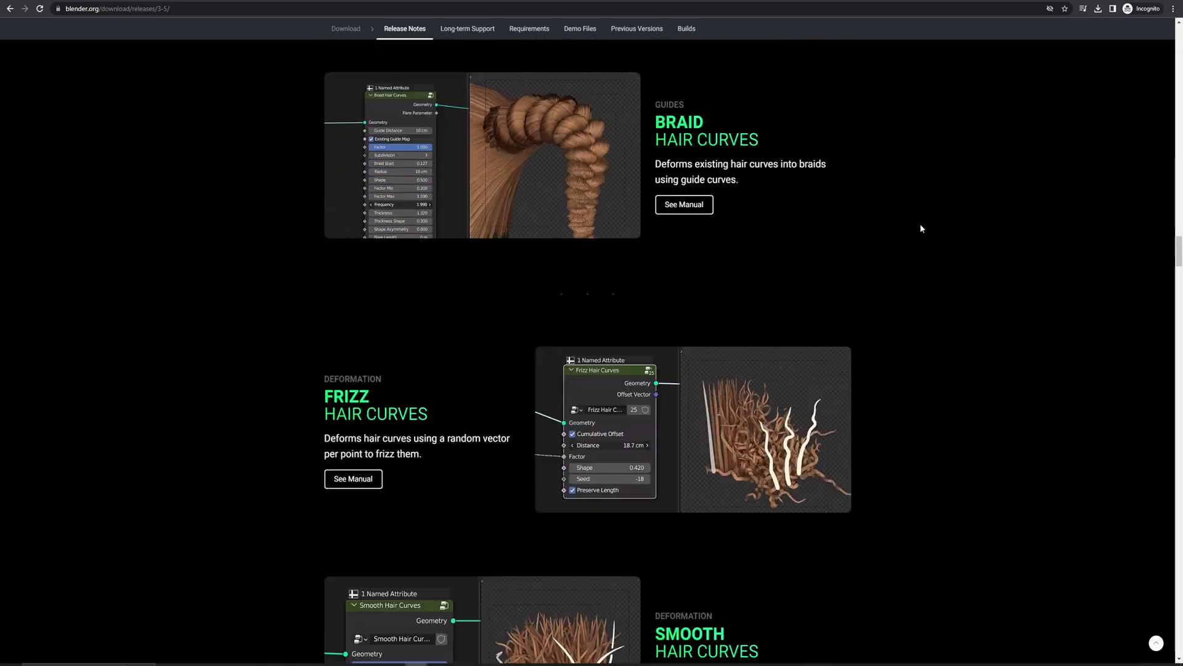
scroll(921, 229, "down", 2)
scroll(921, 228, "down", 3)
scroll(921, 228, "down", 2)
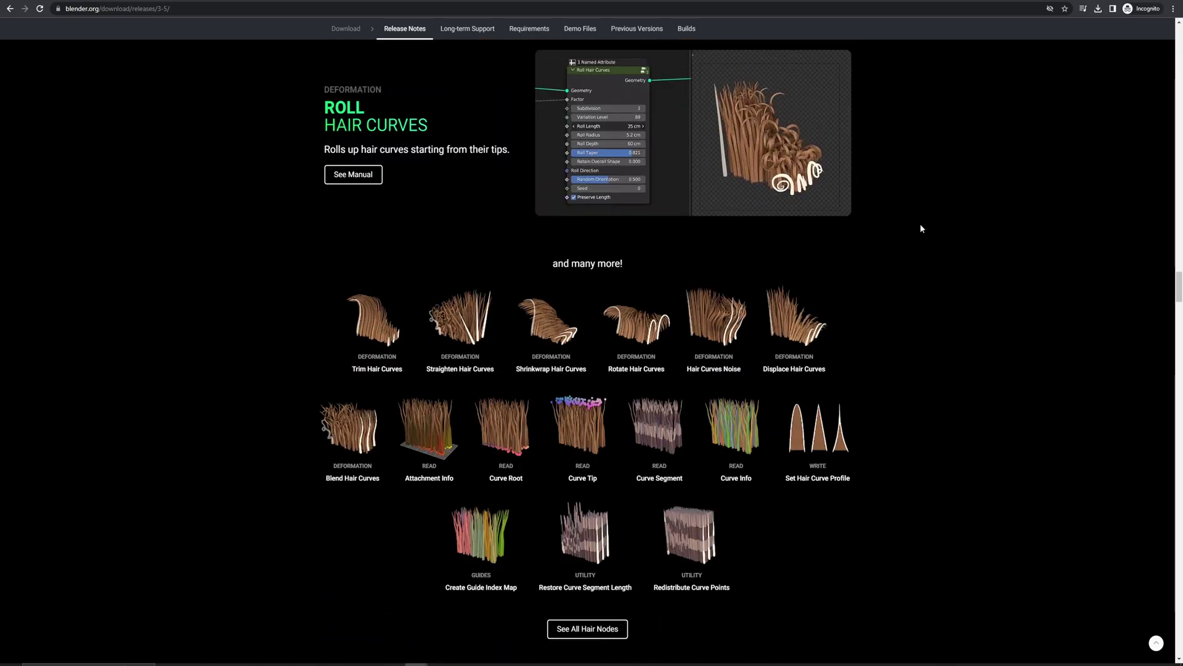
scroll(920, 228, "down", 3)
scroll(921, 229, "down", 2)
scroll(921, 229, "down", 1)
scroll(921, 228, "down", 2)
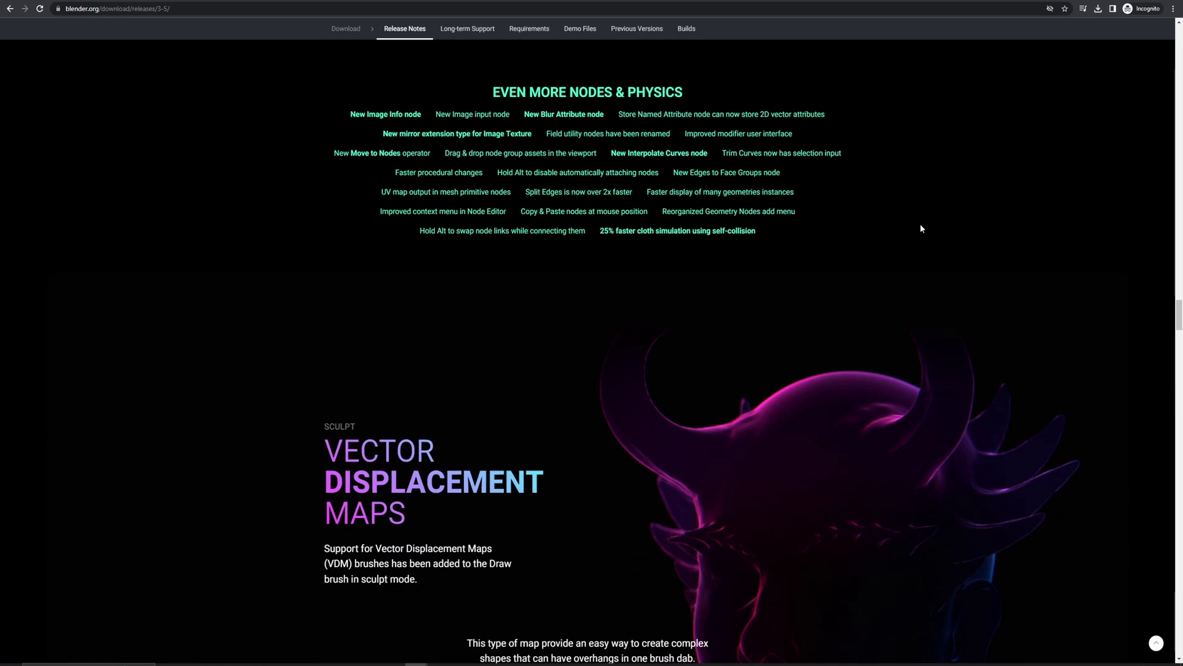
scroll(922, 228, "down", 1)
scroll(922, 228, "down", 3)
scroll(921, 228, "down", 2)
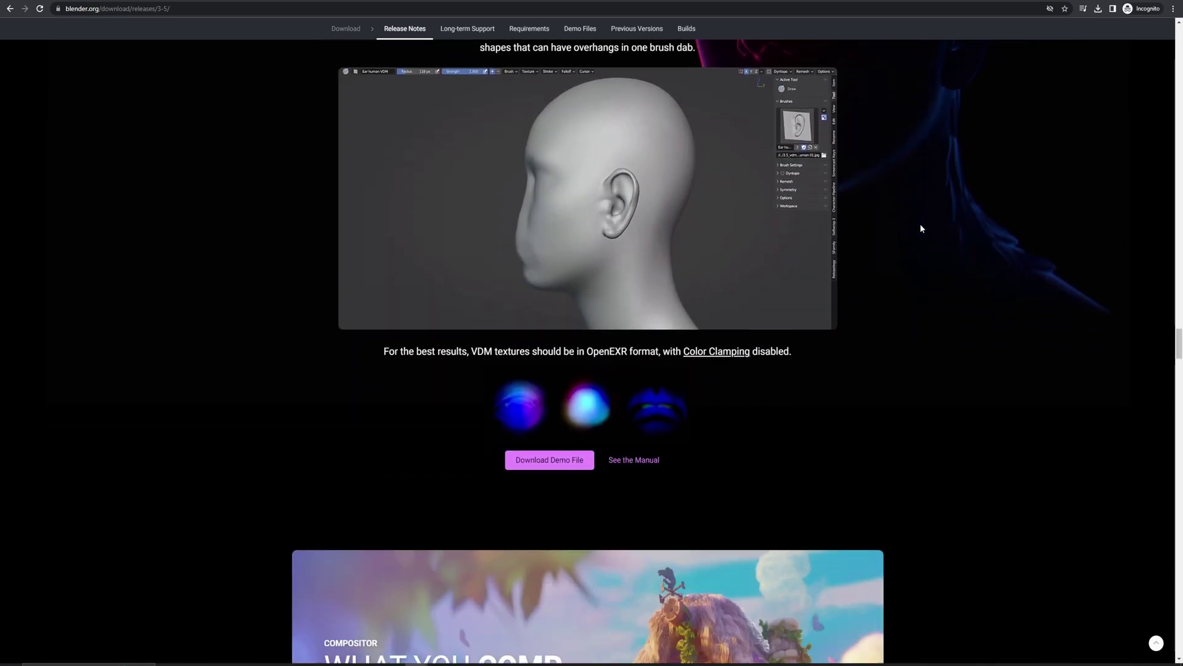
scroll(922, 228, "down", 2)
scroll(921, 228, "down", 2)
scroll(921, 228, "down", 1)
scroll(921, 228, "down", 1)
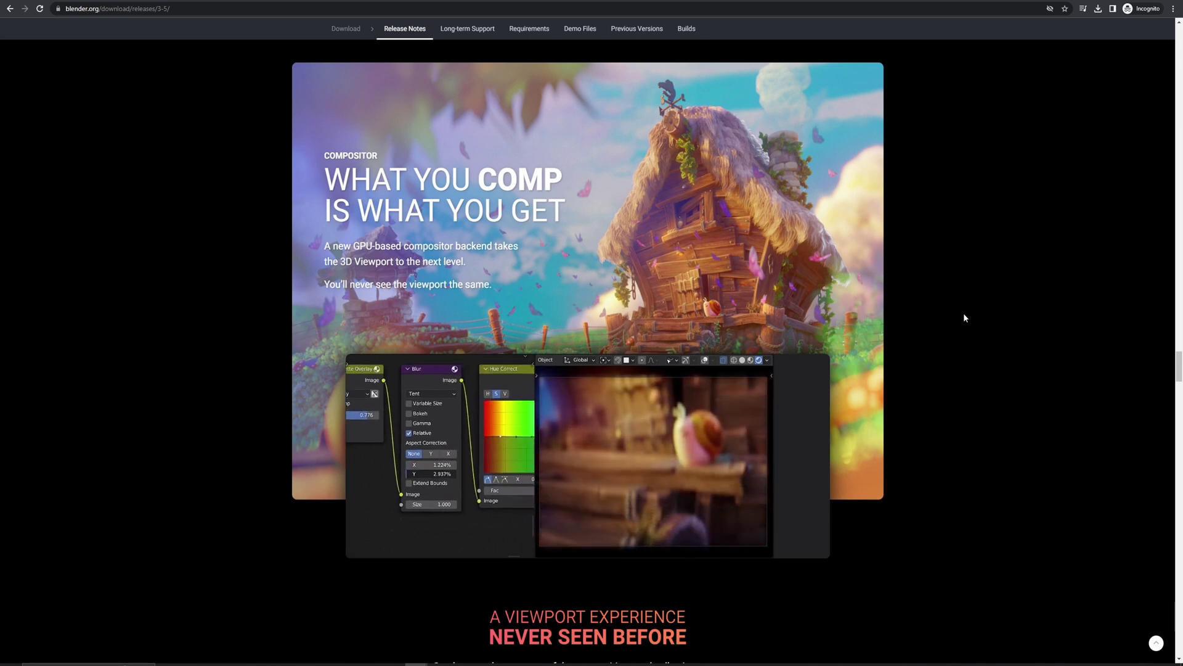
scroll(963, 318, "down", 2)
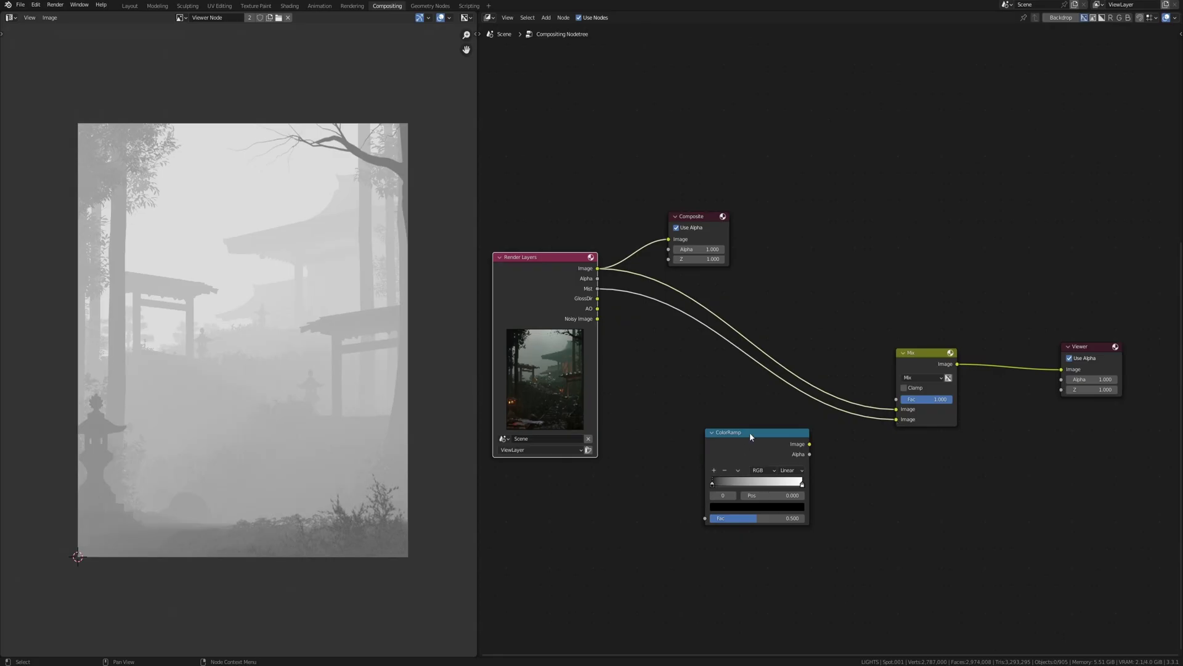
- Move the ColorRamp node up and to the left in the compositor
mouse_move(750, 431)
left_mouse_down()
mouse_move(765, 393)
mouse_move(693, 367)
left_mouse_up()
- Darken the Mist ColorRamp and feed it into the Mix factor with a teal fog colour
left_click_drag(654, 422, 678, 423)
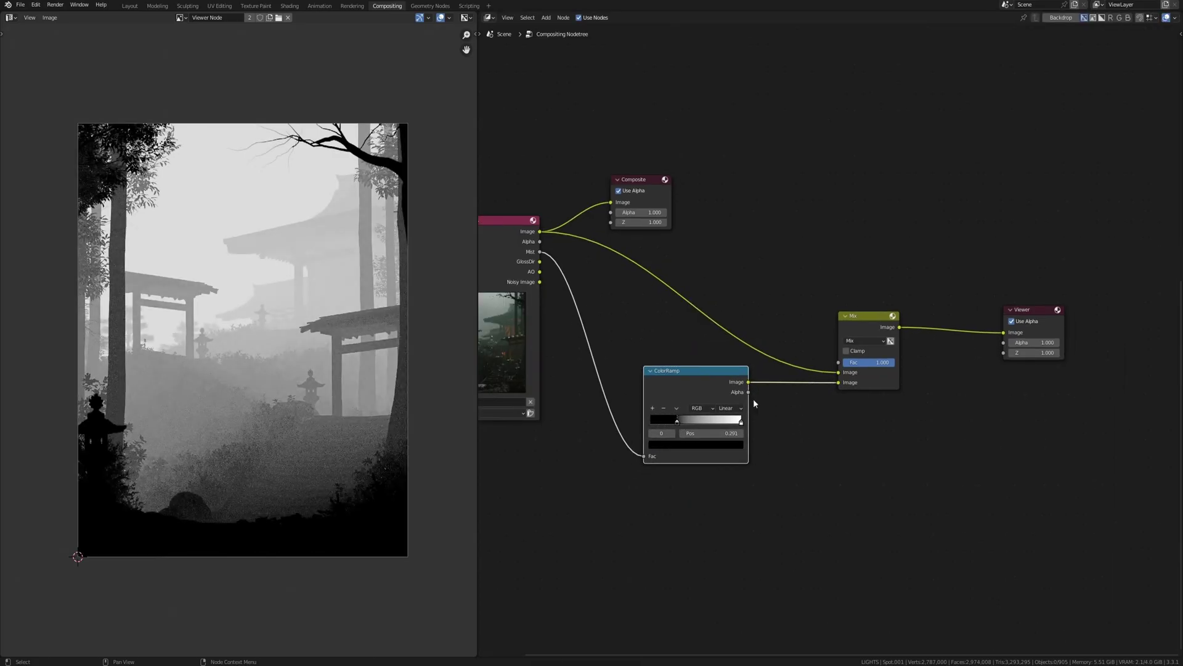
left_click_drag(839, 382, 839, 361)
left_click(880, 381)
left_click_drag(941, 257, 940, 282)
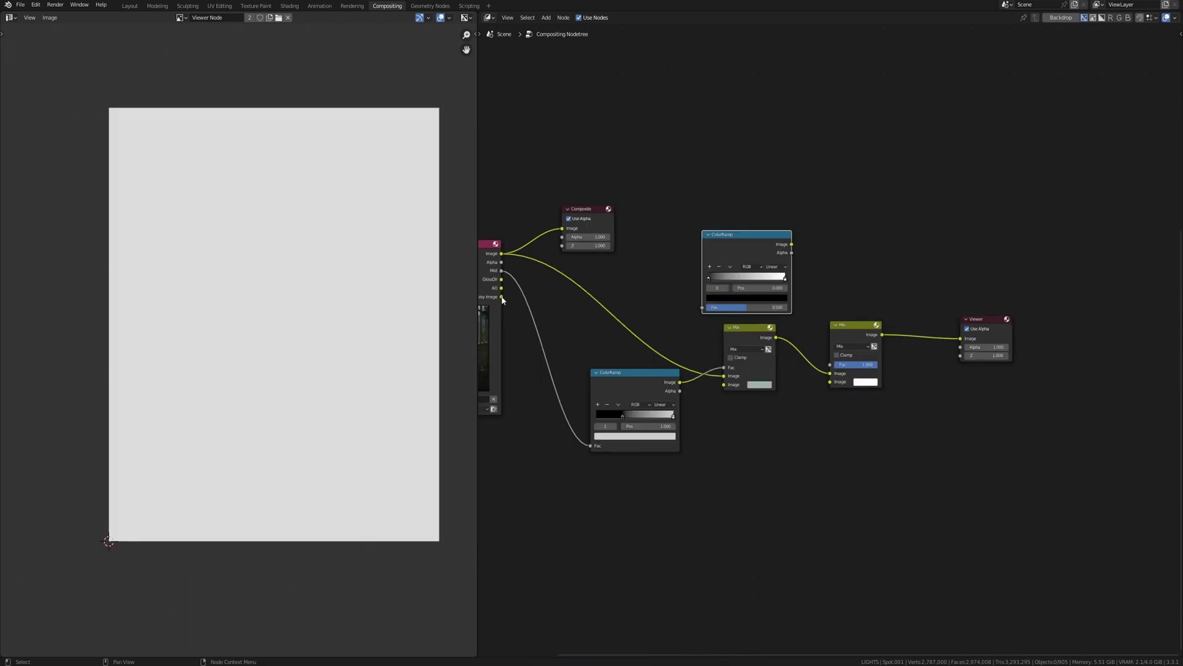
- Route the glossy pass through a ColorRamp into the second Mix, set to Screen
left_click_drag(502, 278, 705, 308)
left_click_drag(792, 245, 828, 384)
left_click(856, 347)
left_click(853, 404)
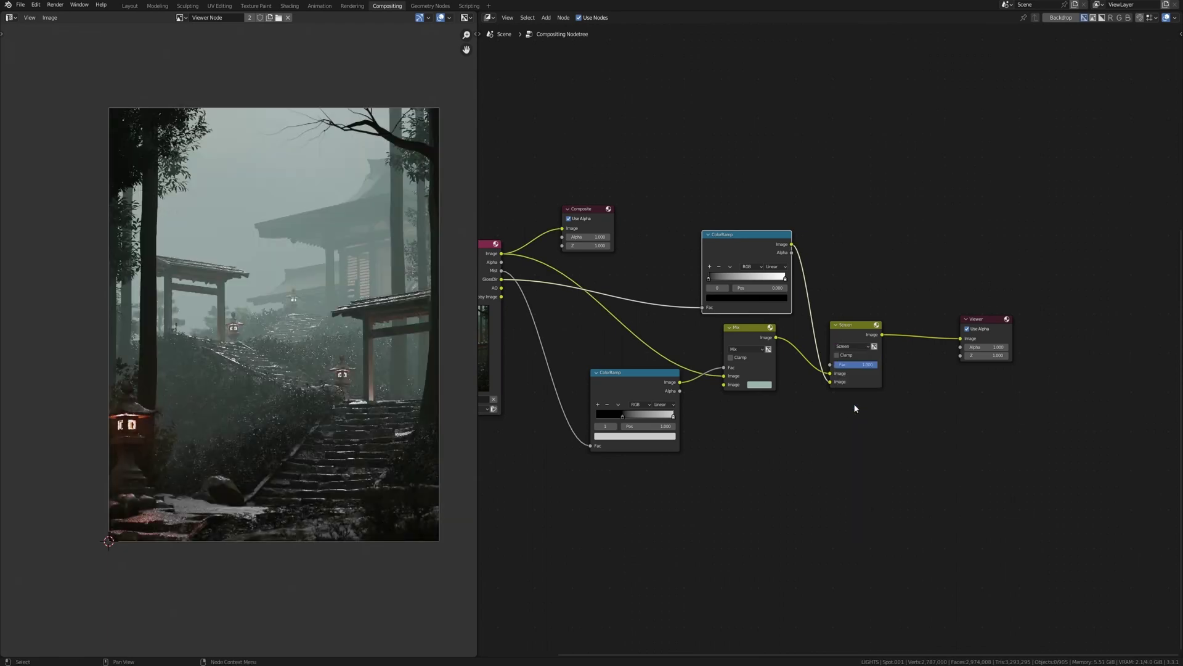
scroll(842, 402, "up", 2)
scroll(275, 434, "up", 1)
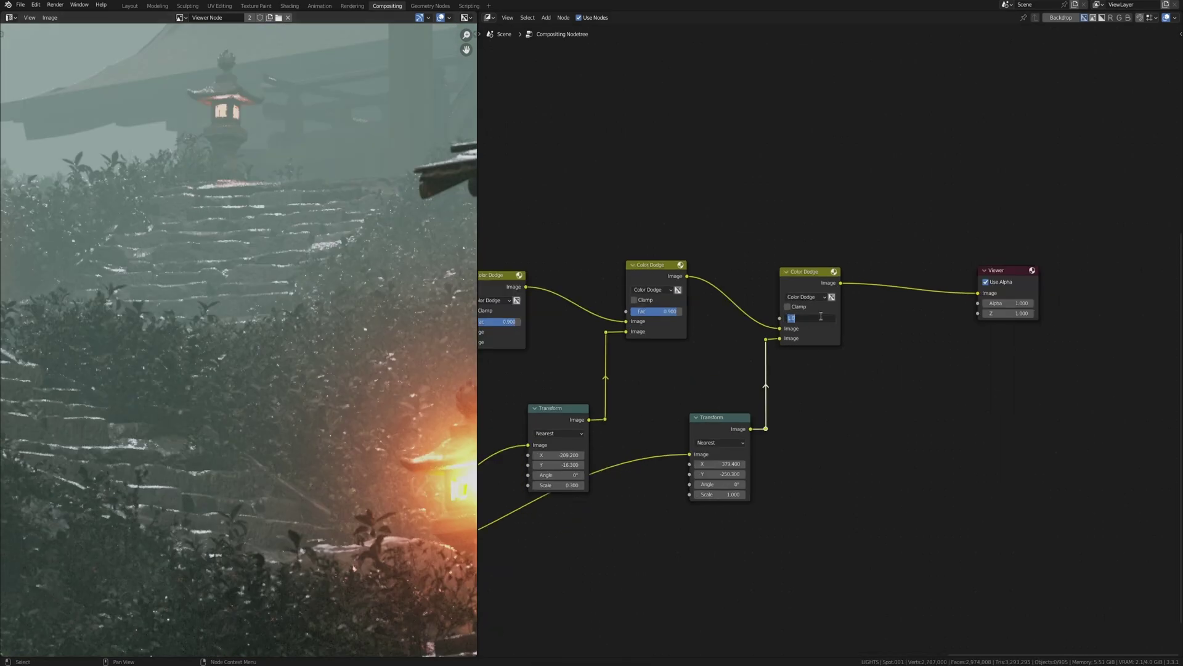
type("5")
- Set new scales for both flares and add a Mix node fed by 41.jpg rain
key("Return")
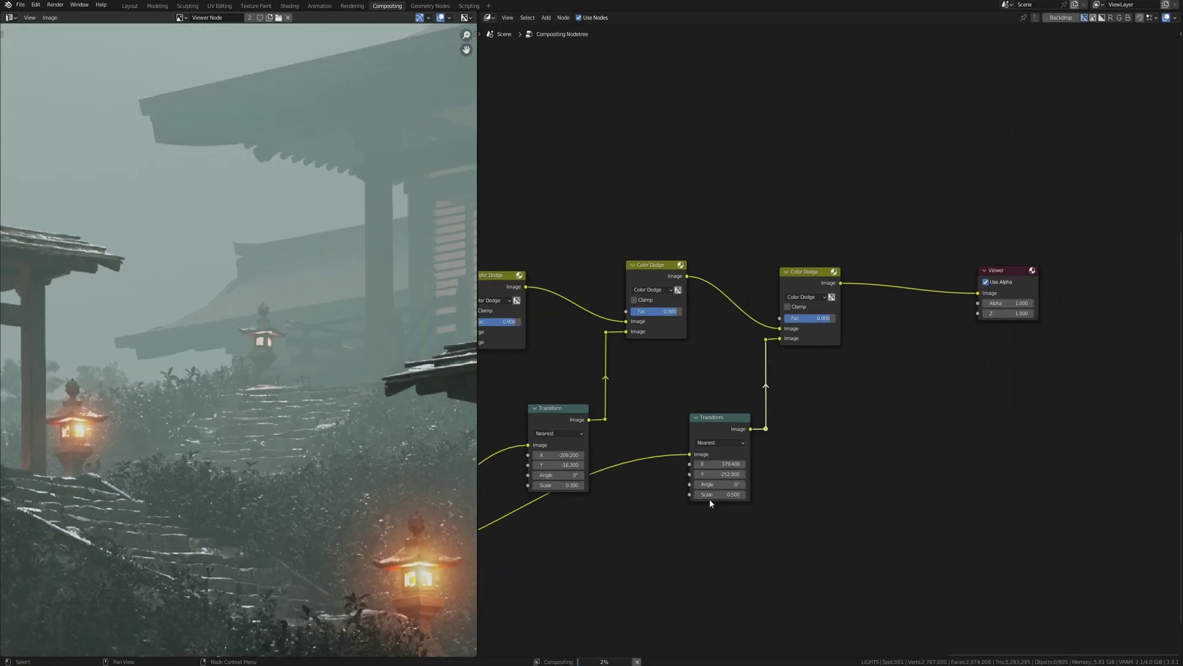
left_click(561, 485)
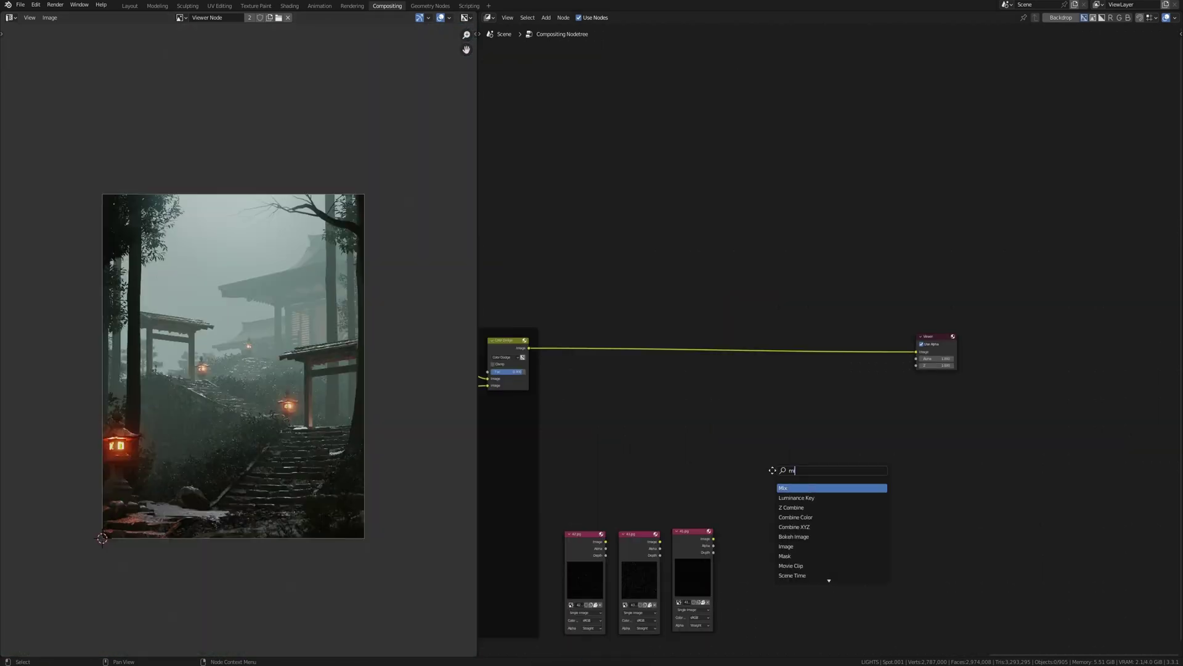
key("Return")
left_click(787, 351)
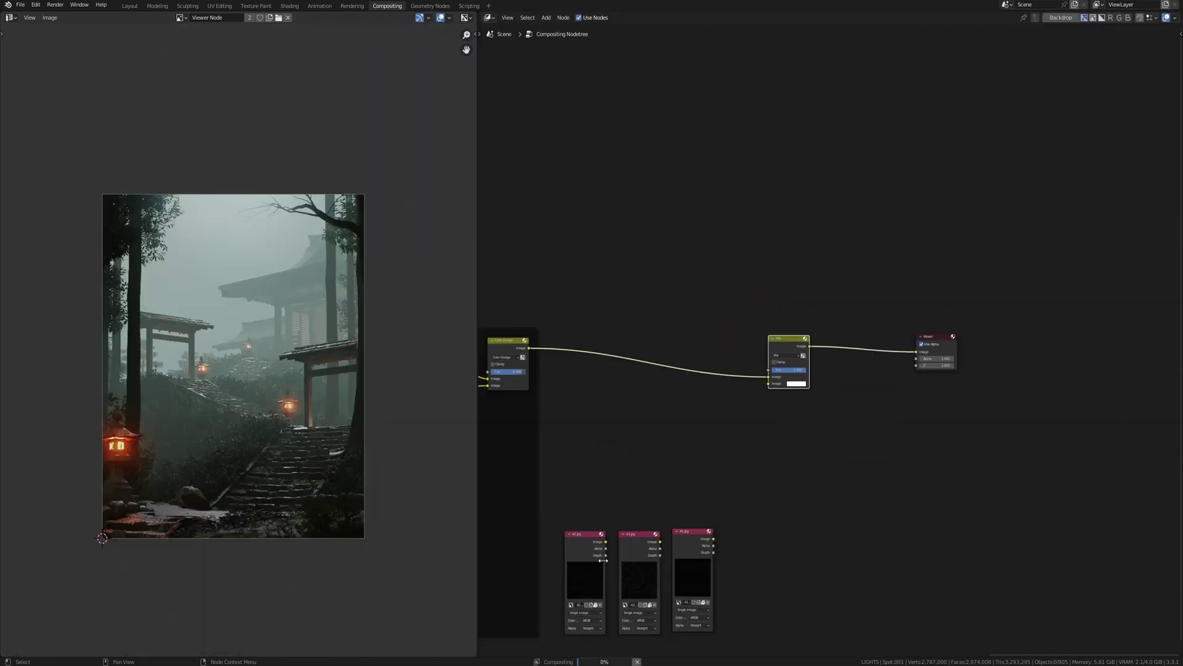
left_click_drag(659, 541, 769, 386)
scroll(742, 445, "up", 2)
- Insert a Transform node on the rain link, set the mix blend mode, and tilt the rain
left_click(743, 445)
key("shift+a")
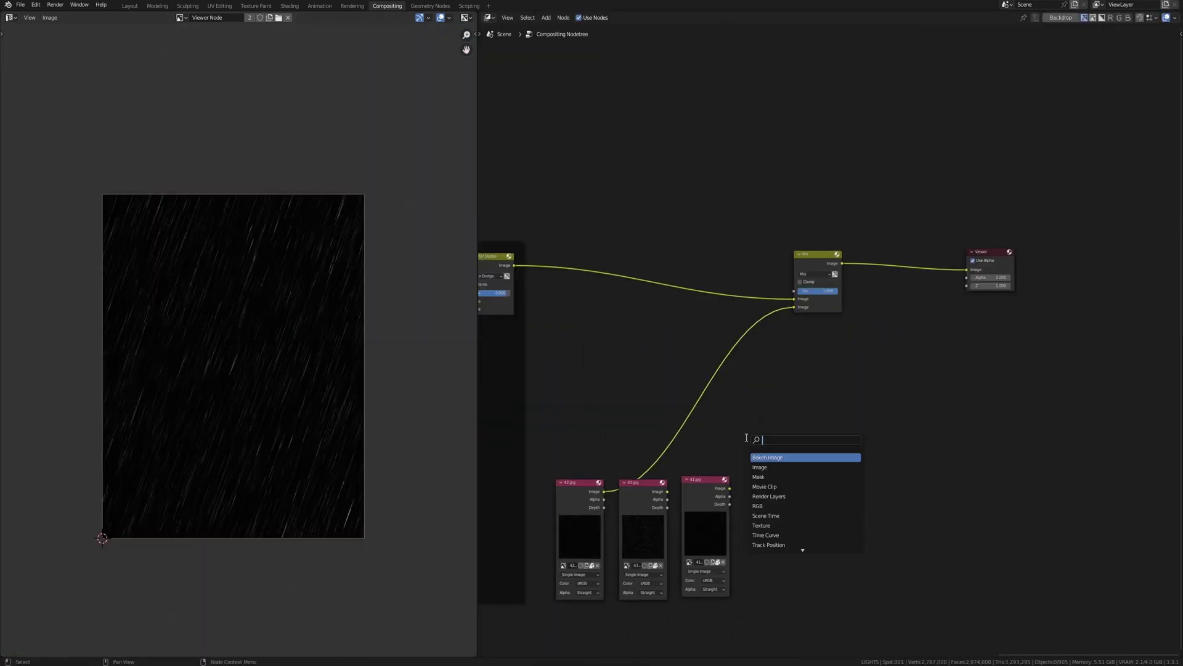
type("tra")
key("Return")
left_click(726, 398)
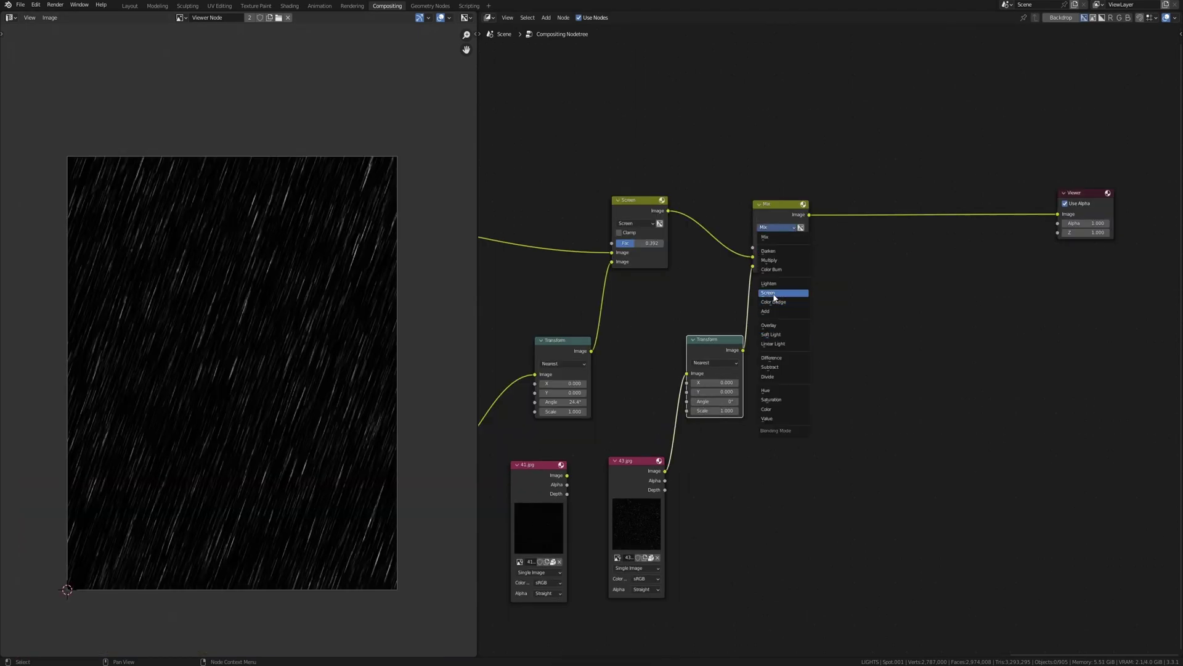
left_click(772, 298)
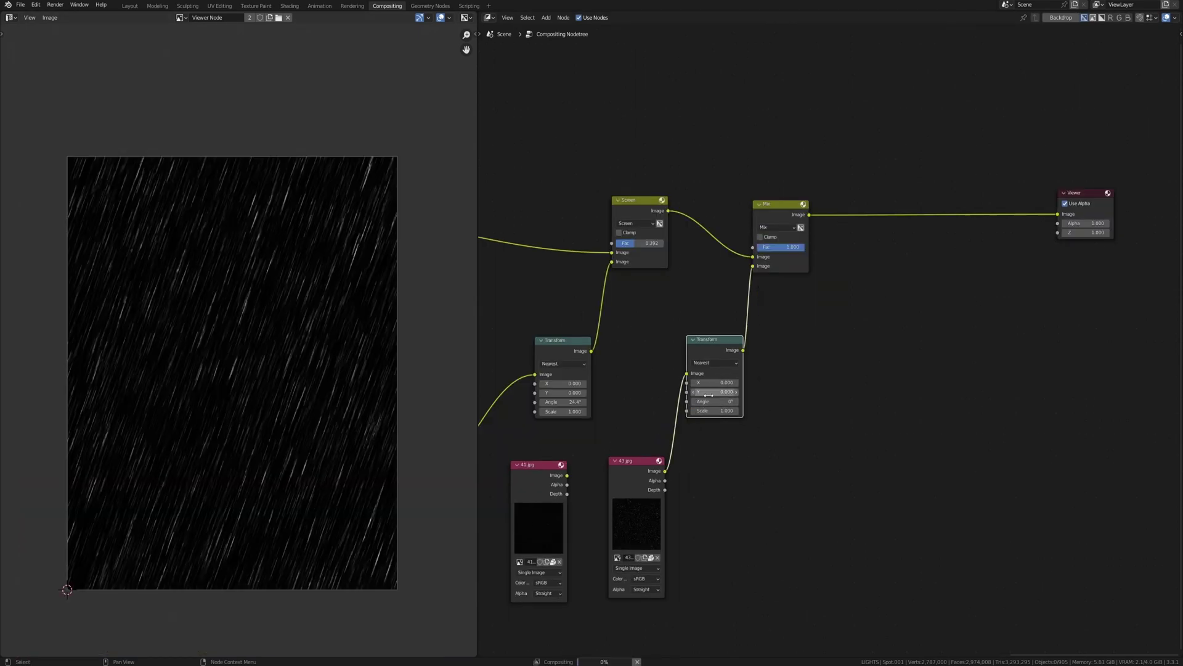
mouse_move(705, 401)
left_mouse_down()
mouse_move(680, 402)
mouse_move(710, 401)
left_mouse_up()
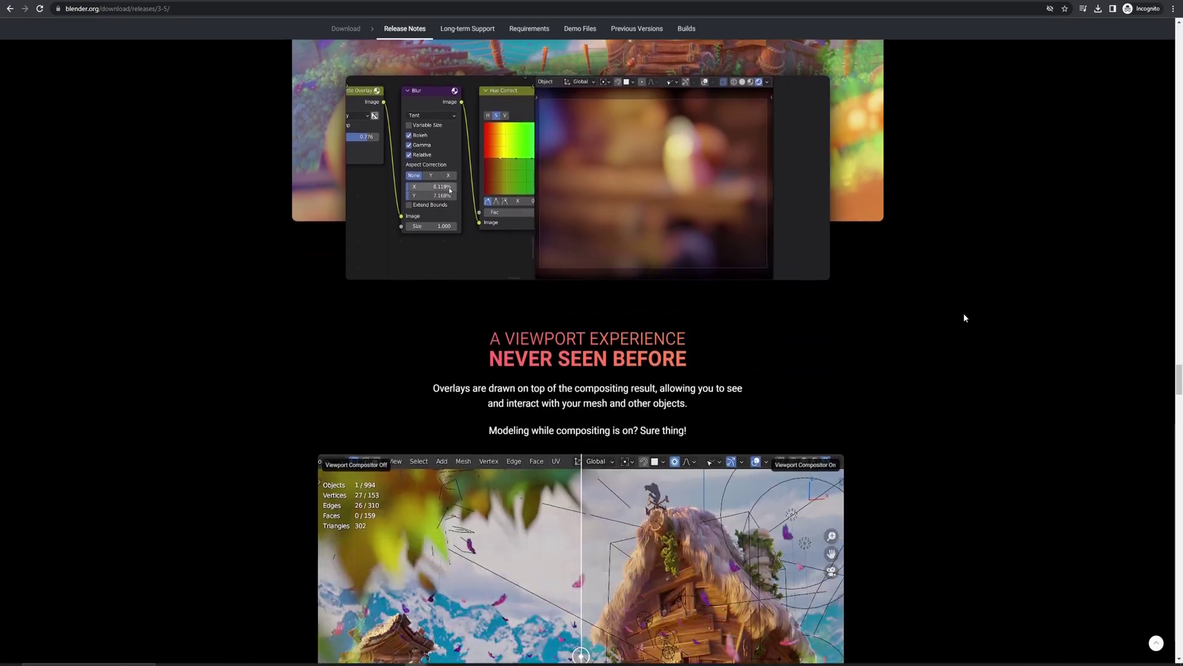
scroll(964, 317, "down", 1)
scroll(963, 317, "down", 1)
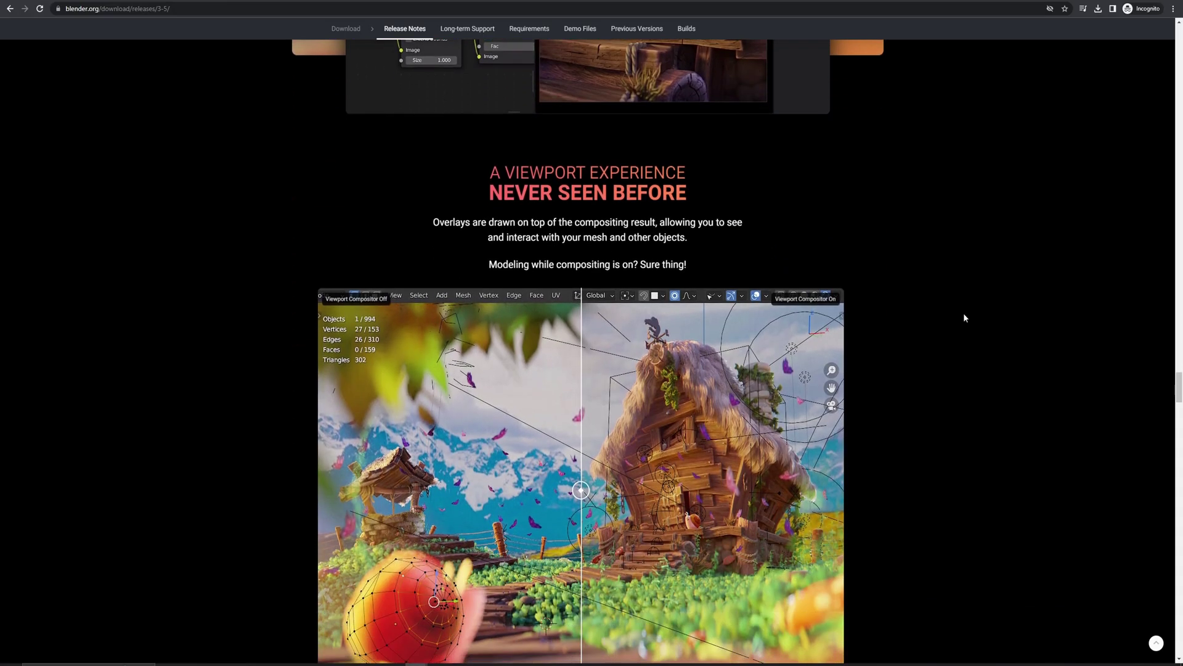
scroll(964, 317, "down", 2)
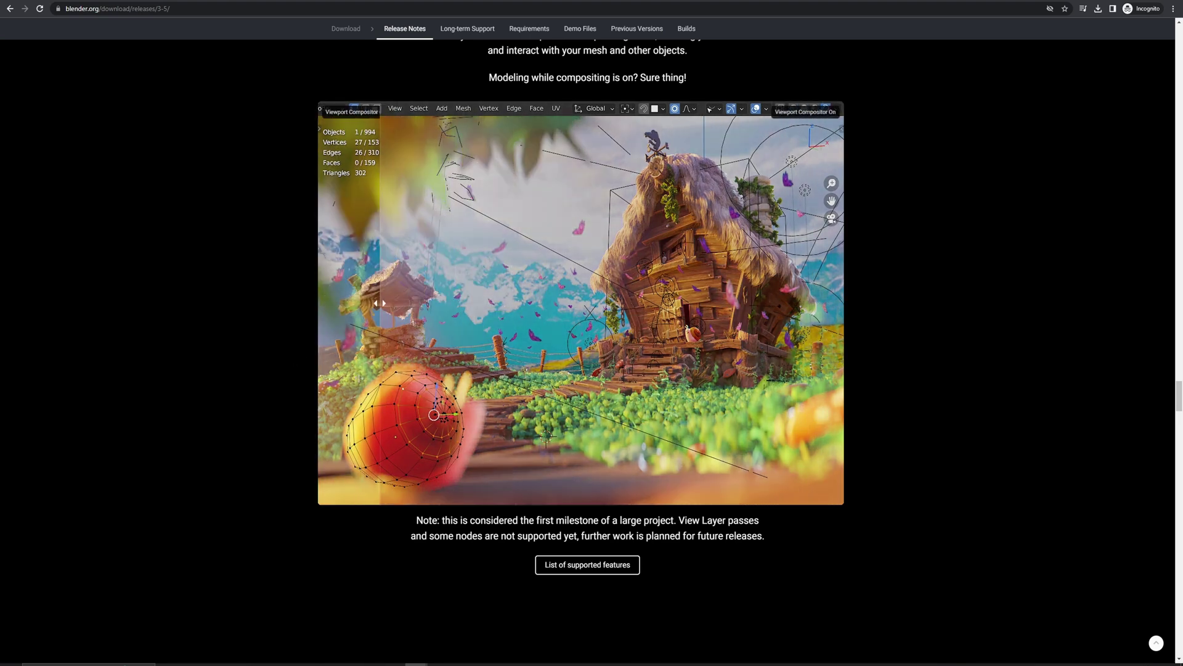
scroll(964, 319, "up", 5)
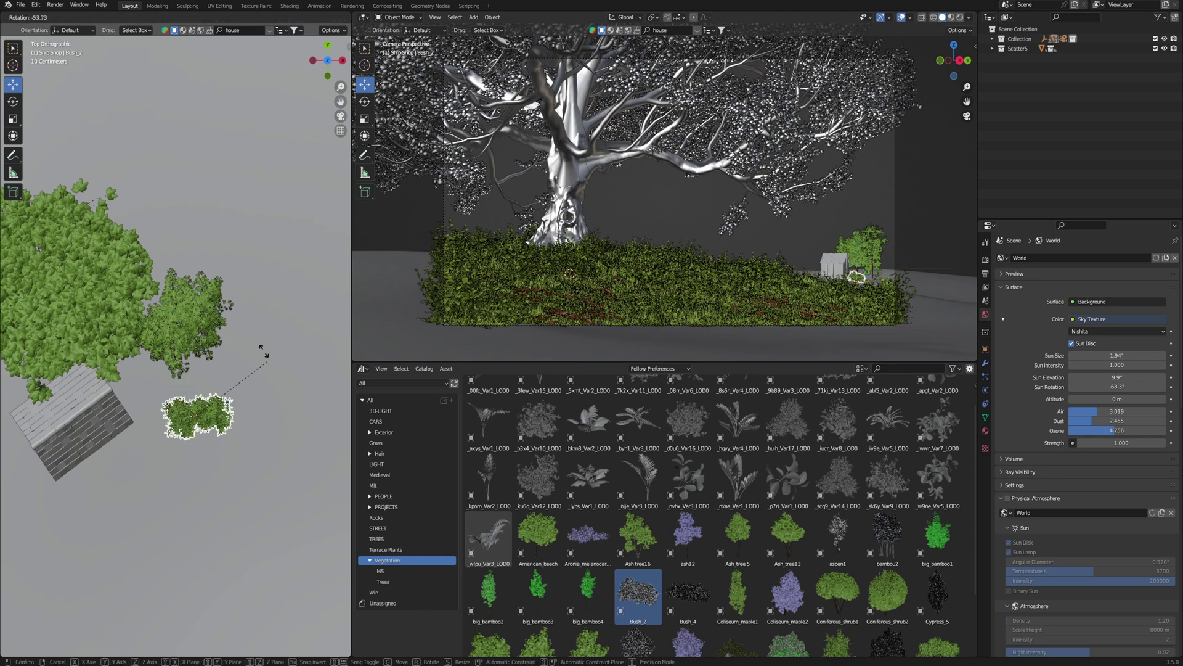
- Confirm the bush's rotation and enlarge it
left_click(260, 359)
key("s")
left_click(268, 351)
- Rotate and move the bush into place, then make a linked copy and rotate it
key("g")
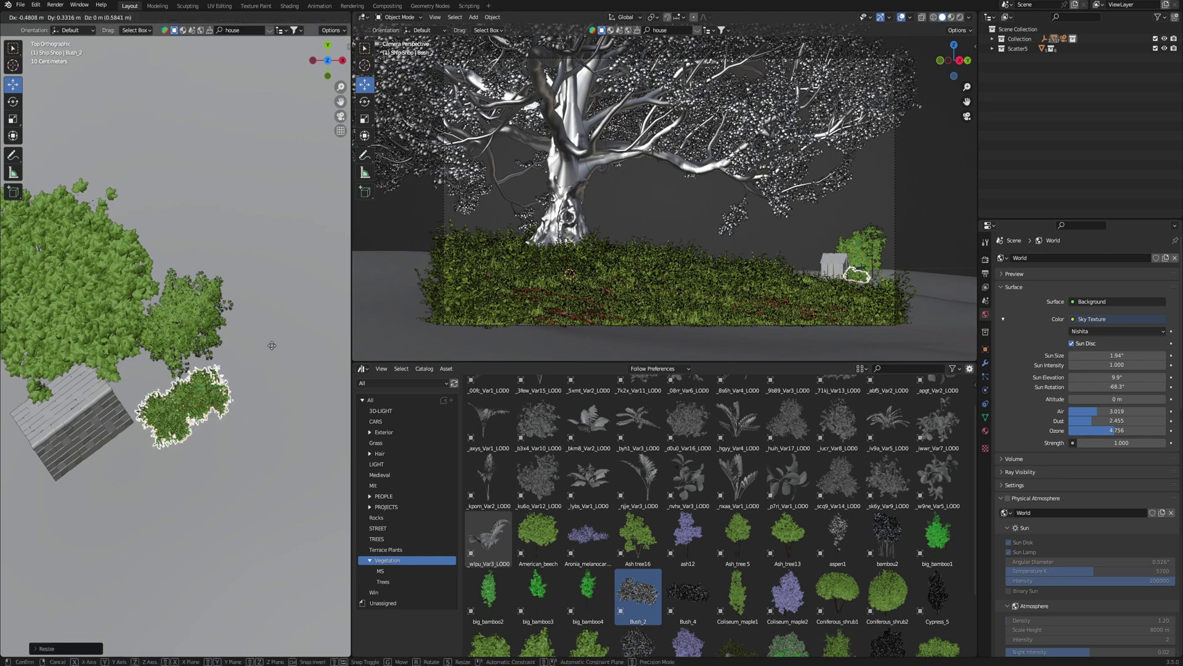
key("r")
left_click(280, 335)
key("g")
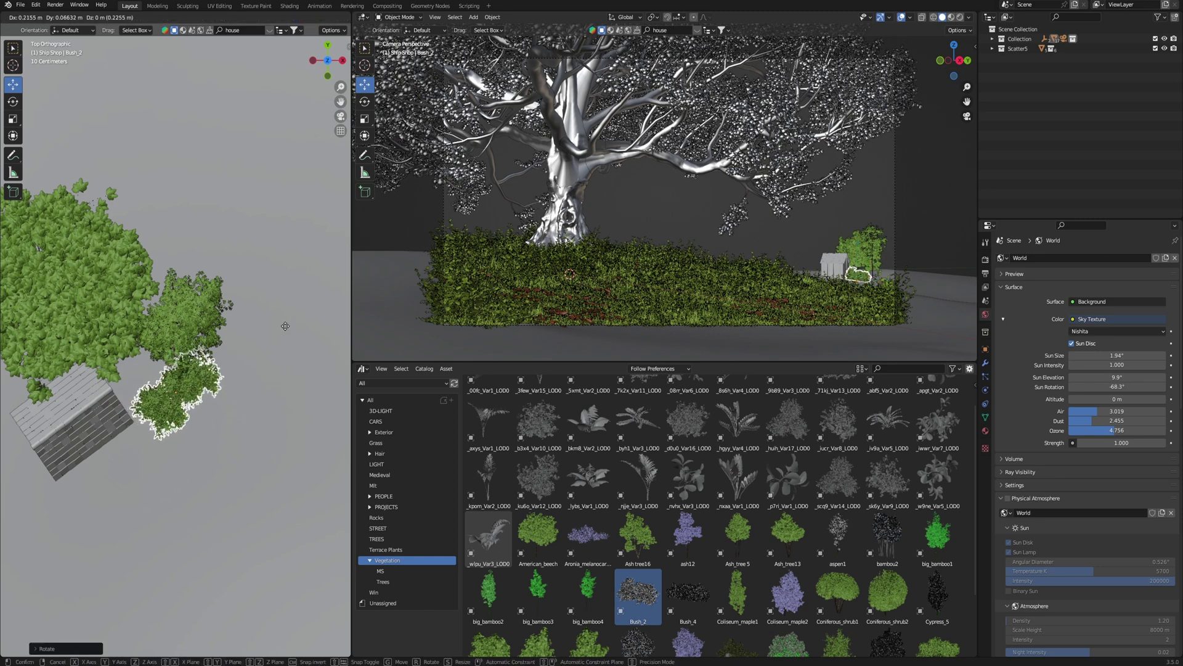
left_click(286, 326)
key("alt+d")
key("r")
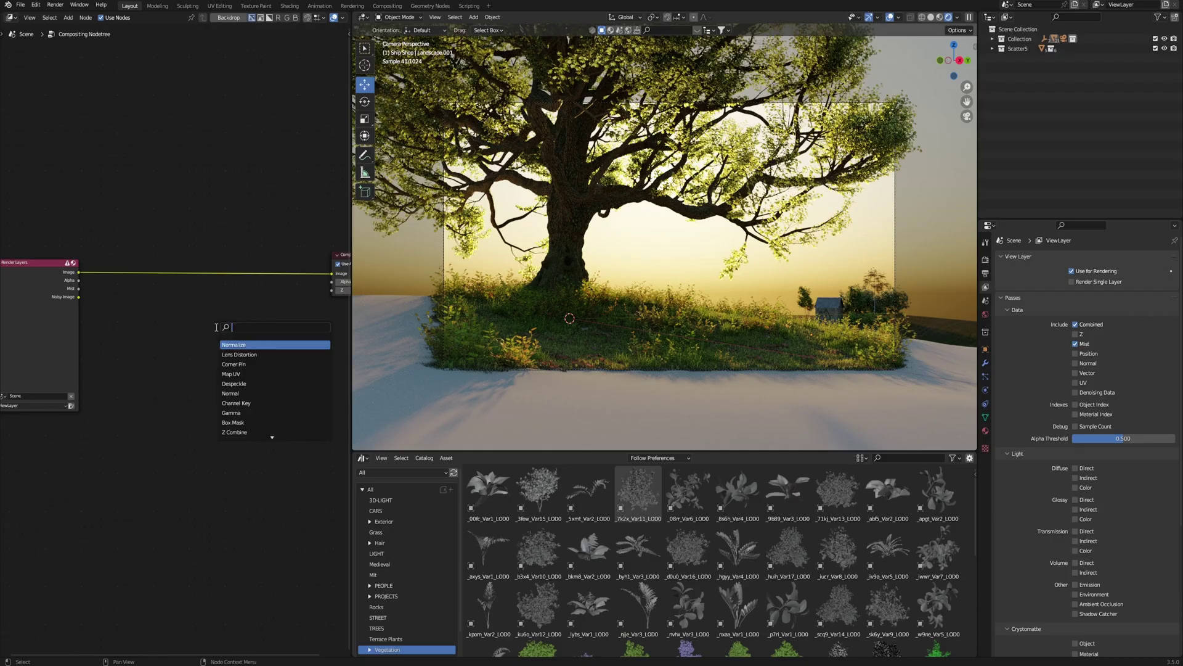
- Insert a Color Balance node on the Render Layers–Composite link and raise Lift and Gain
key("Down")
key("Down")
key("Down")
key("Return")
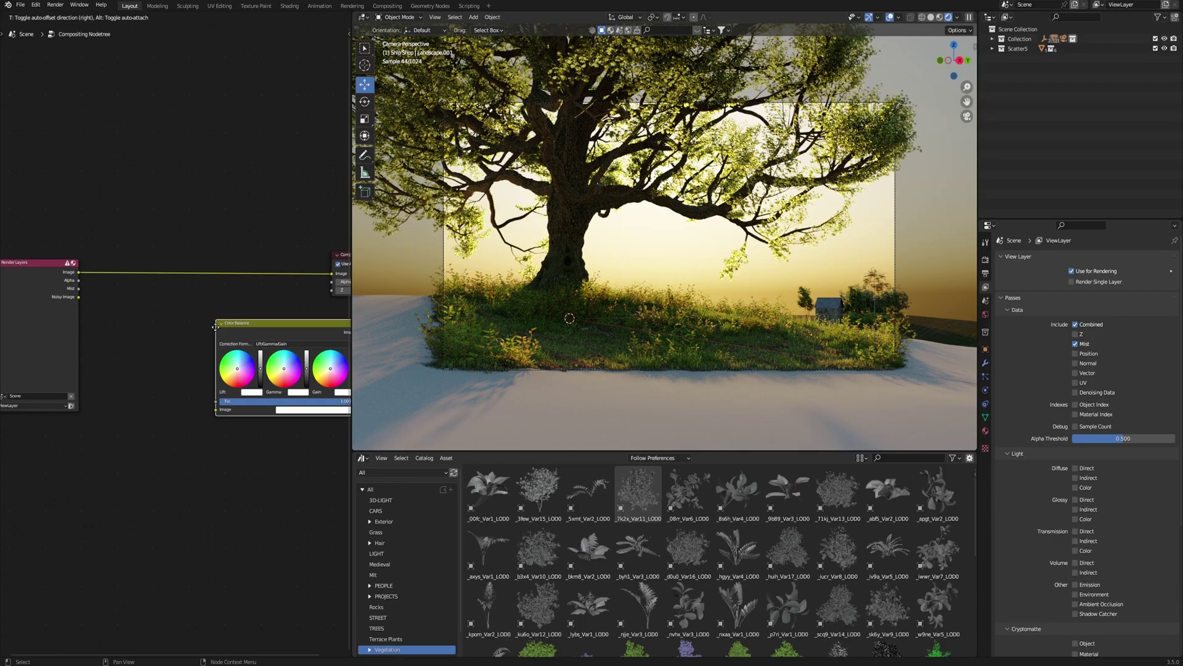
left_click(163, 249)
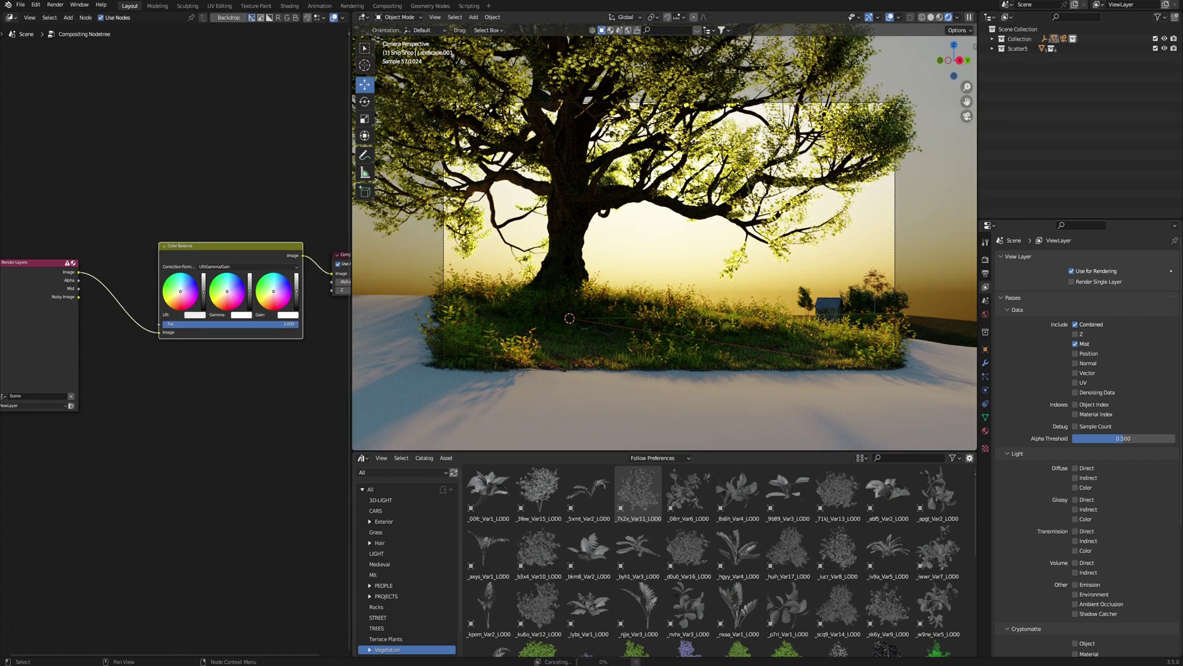
left_click_drag(206, 295, 206, 283)
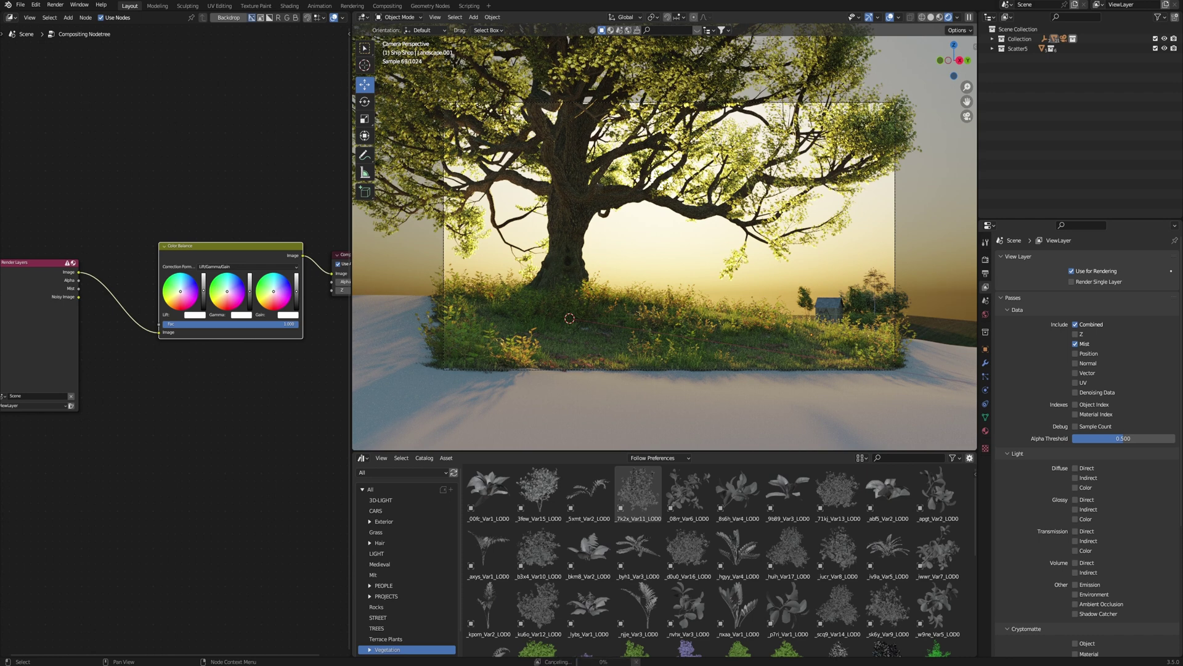
left_click_drag(297, 291, 296, 284)
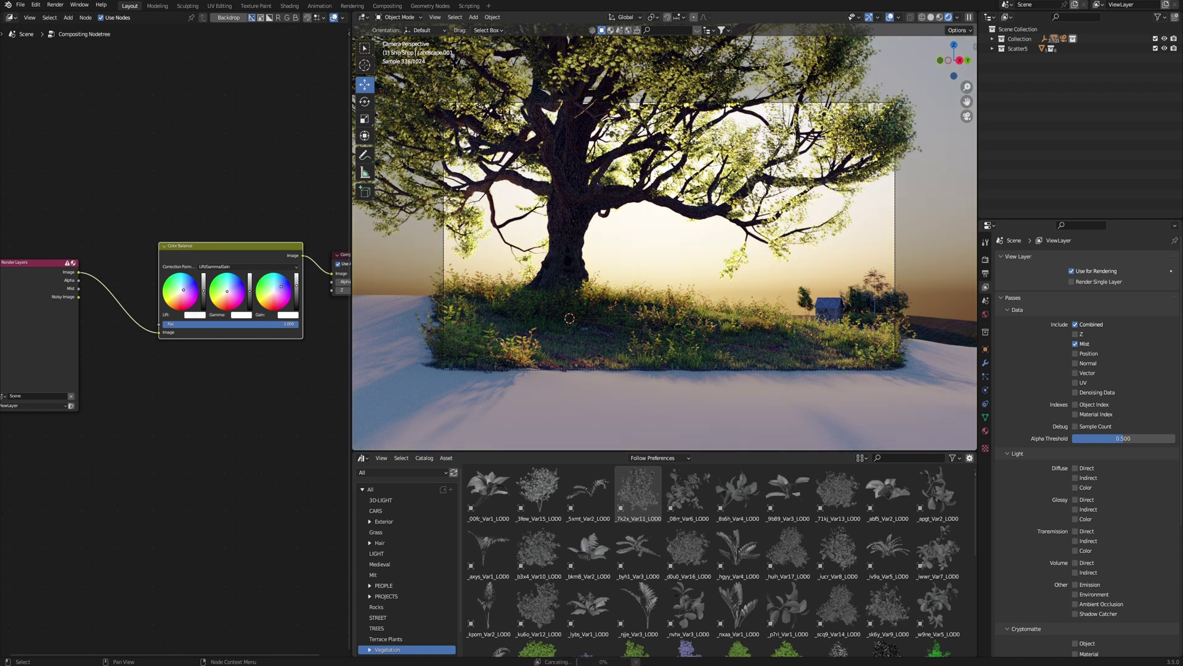
scroll(185, 305, "down", 3)
- Insert a Glare node into the link between Color Balance and Composite
mouse_move(185, 305)
middle_mouse_down()
mouse_move(218, 332)
mouse_move(176, 334)
middle_mouse_up()
key("shift+a")
left_click(206, 338)
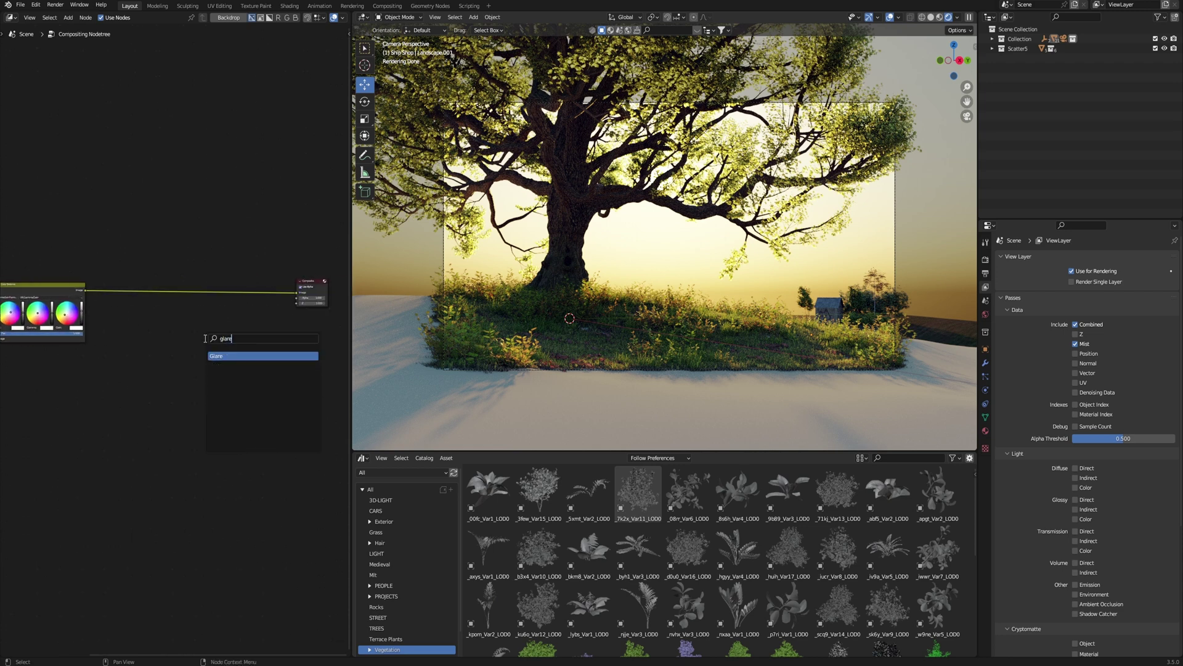
key("Return")
left_click(194, 270)
scroll(224, 263, "up", 2)
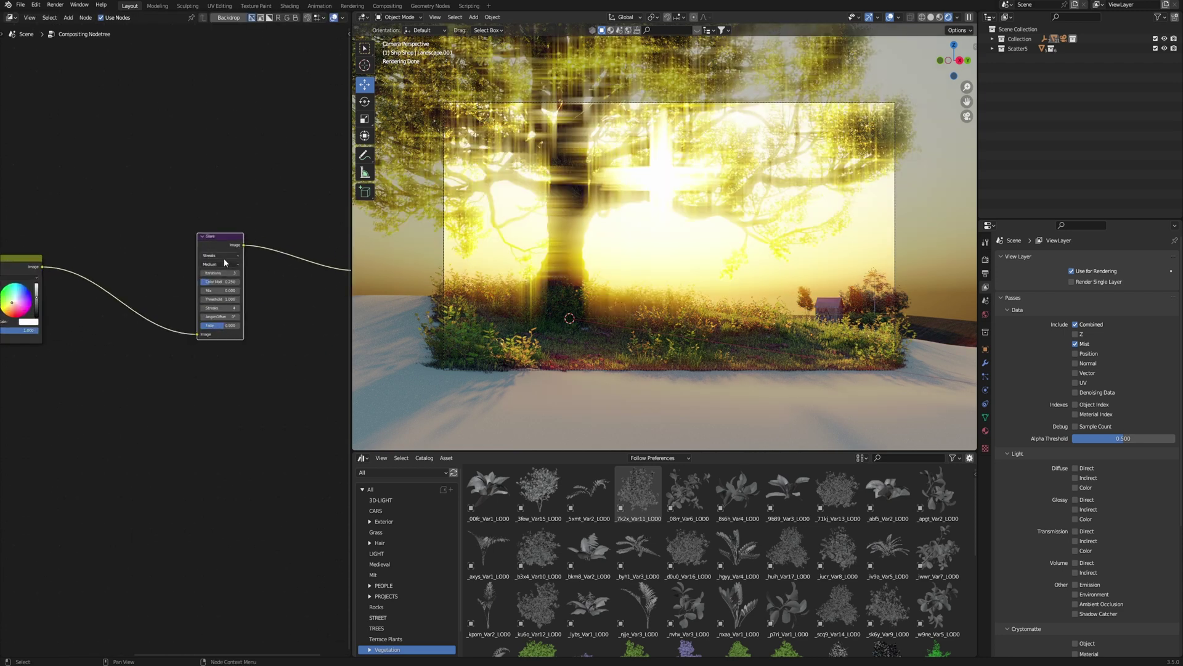
- Try Fog Glow and Streaks, settle on Ghosts, rotate the sun and raise Mix
left_click(220, 280)
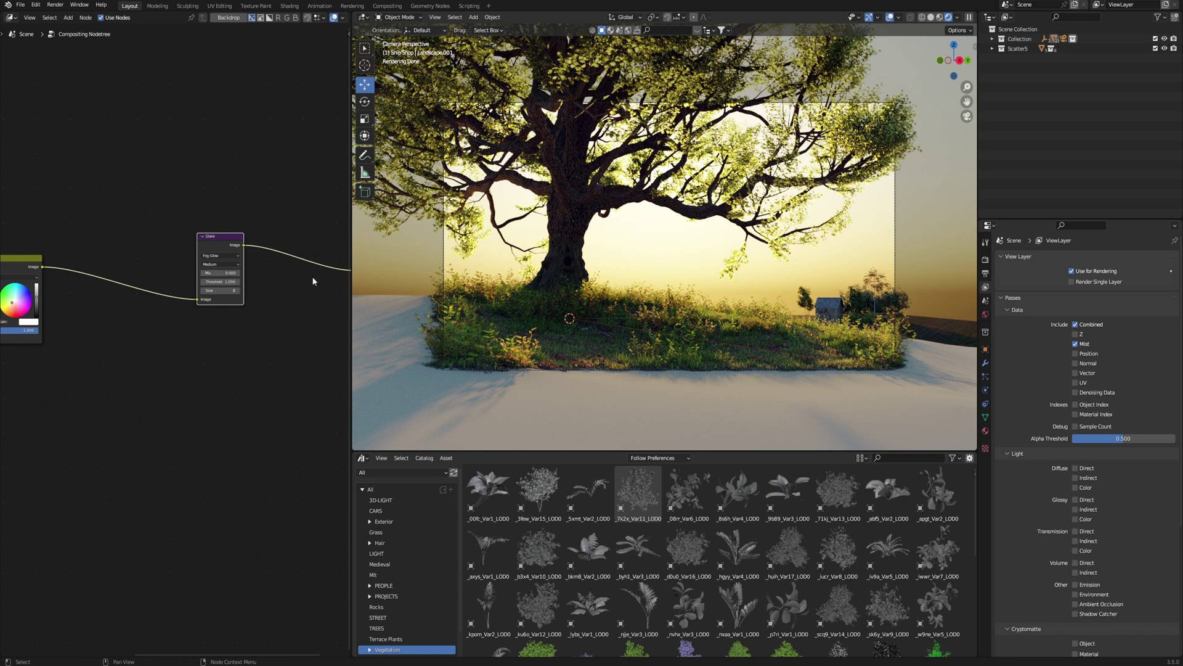
left_click(220, 258)
left_click(219, 271)
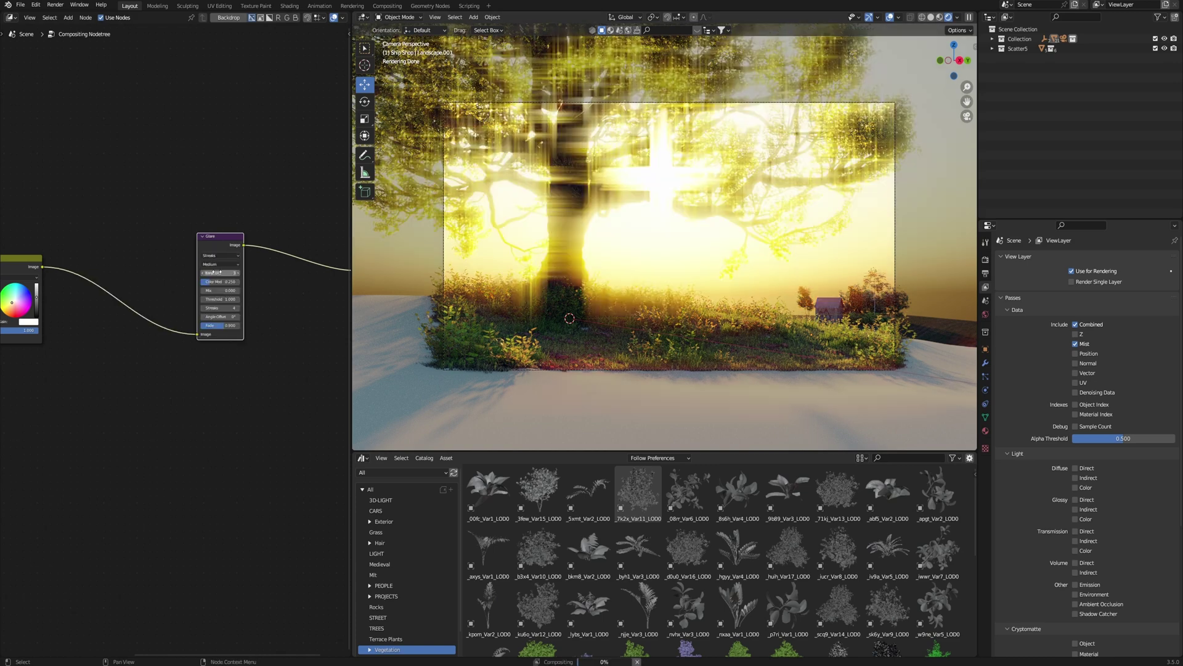
left_click(215, 265)
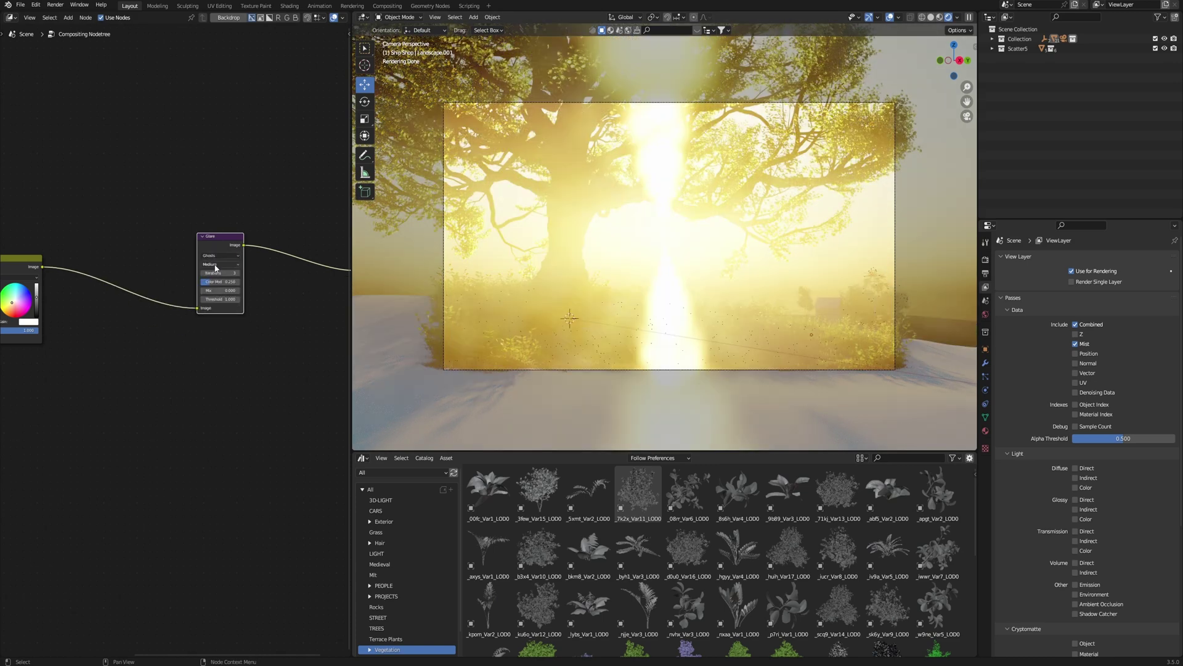
mouse_move(1118, 387)
left_mouse_down()
mouse_move(1146, 387)
mouse_move(1124, 387)
left_mouse_up()
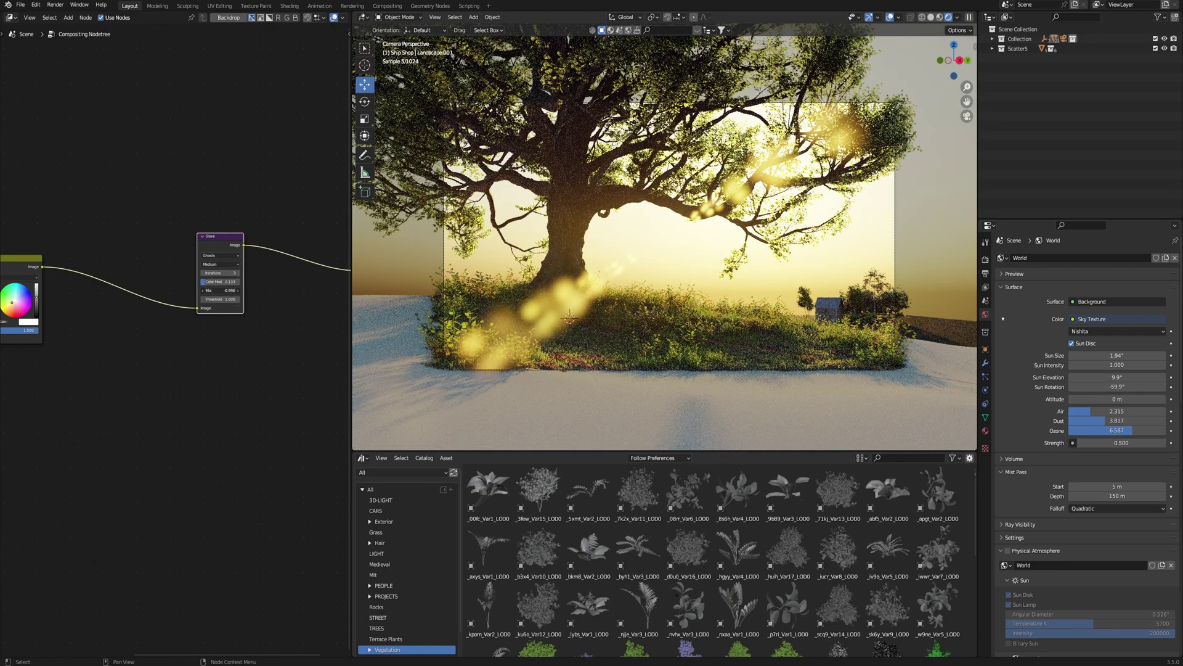
left_click_drag(207, 289, 221, 289)
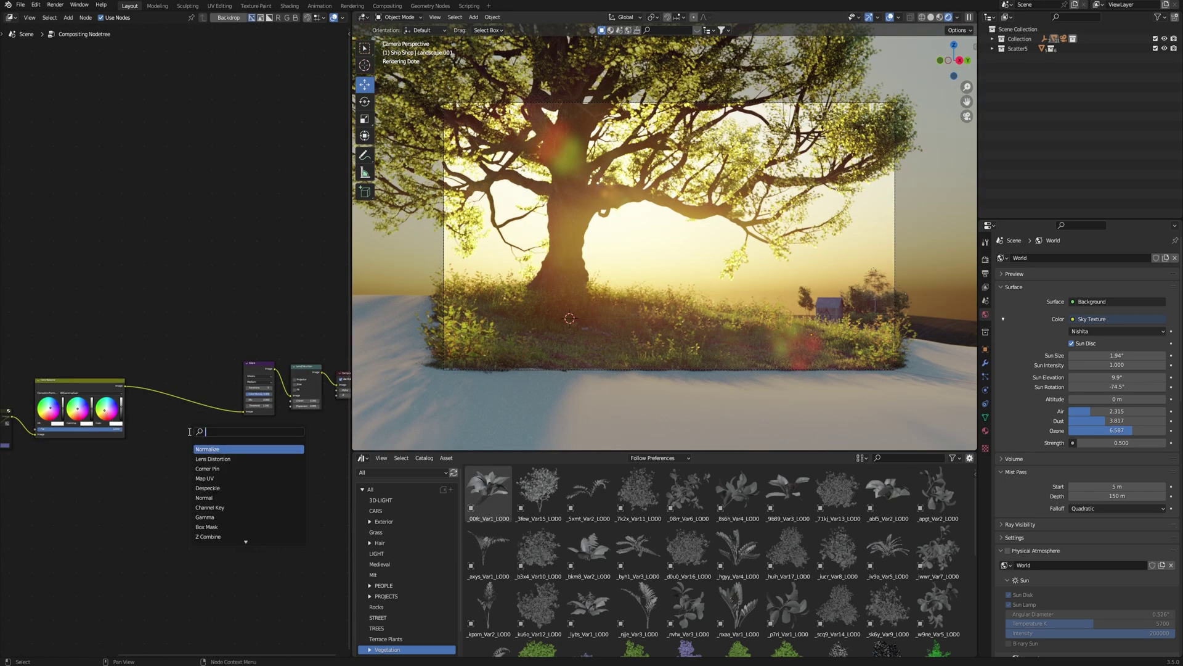
- Insert RGB Curves between Color Balance and Glare and add a curve control point
left_click(209, 458)
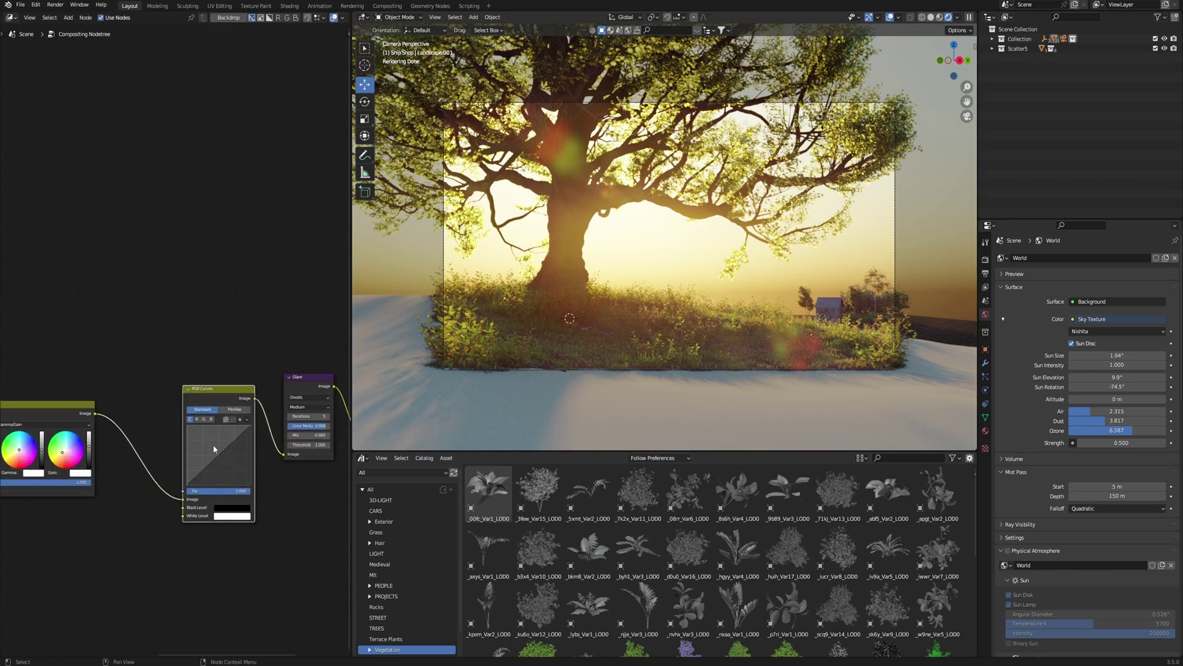
scroll(213, 444, "up", 3)
left_click(163, 354)
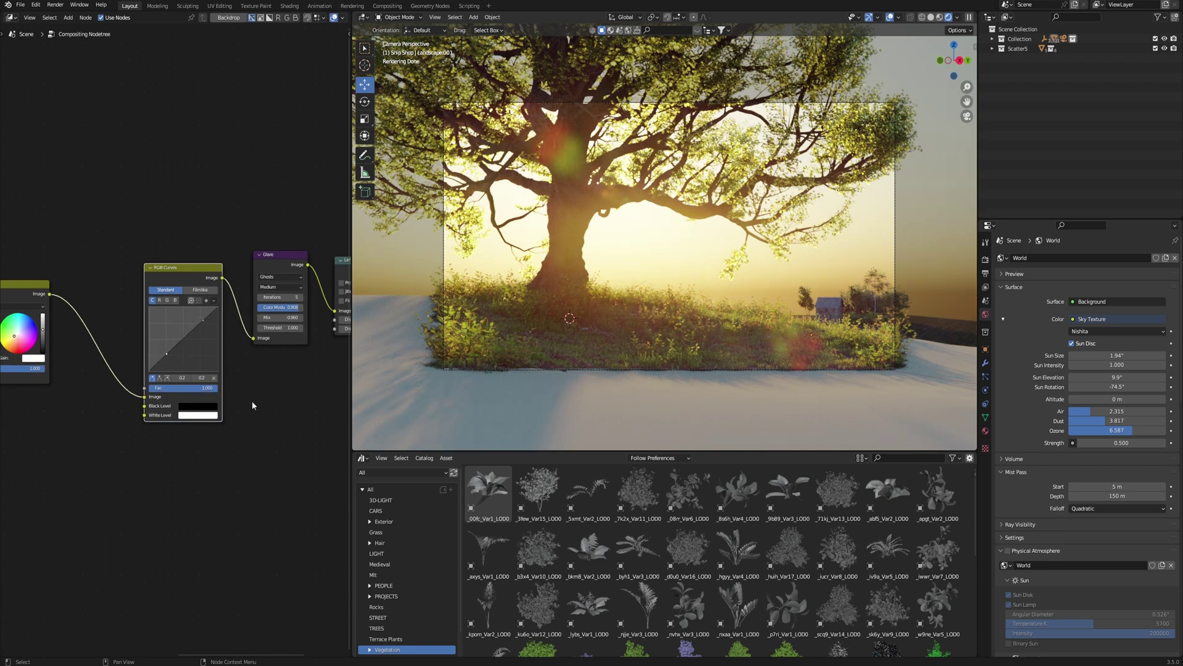
scroll(252, 400, "down", 2)
left_click(199, 323)
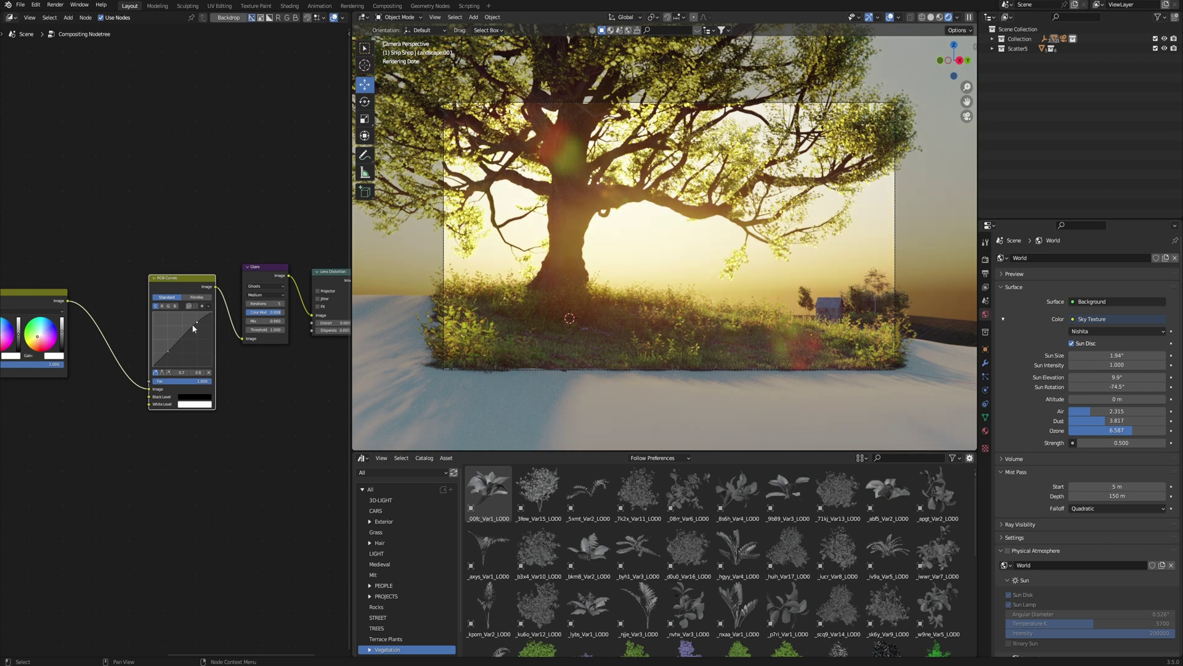
left_click(170, 350)
mouse_move(168, 351)
middle_mouse_down()
mouse_move(229, 359)
mouse_move(172, 342)
middle_mouse_up()
mouse_move(171, 342)
left_mouse_down()
mouse_move(138, 344)
mouse_move(184, 333)
left_mouse_up()
scroll(210, 315, "up", 2)
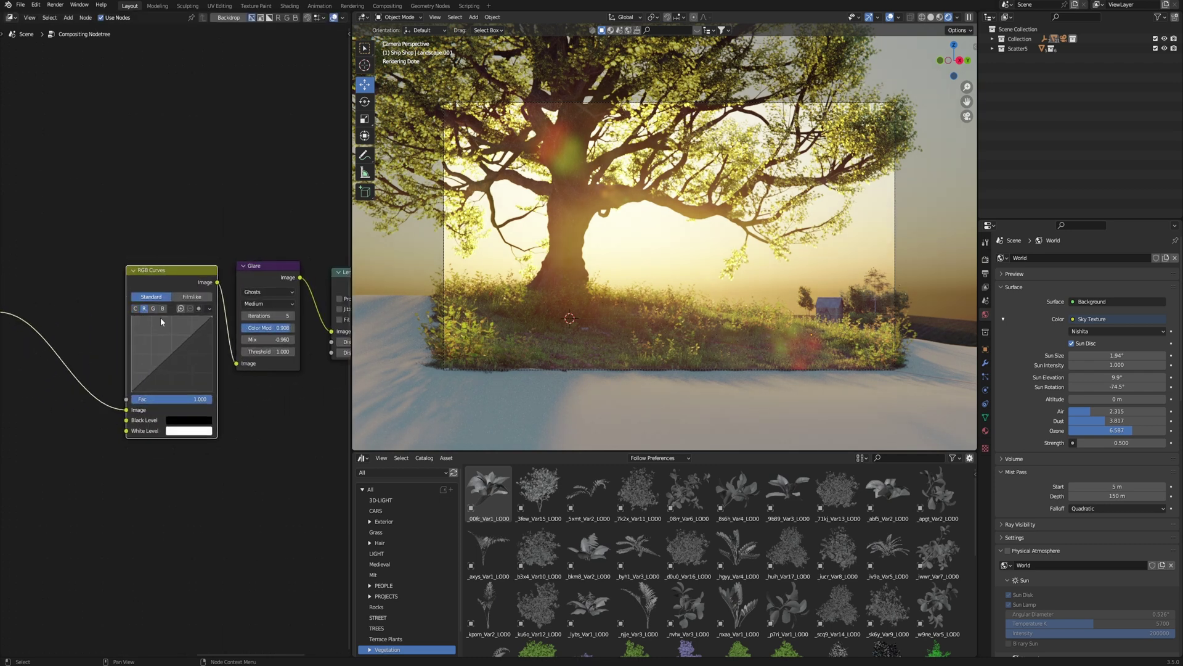
- Select the curve's upper and lower points on the C channel, then switch to R
left_click(201, 319)
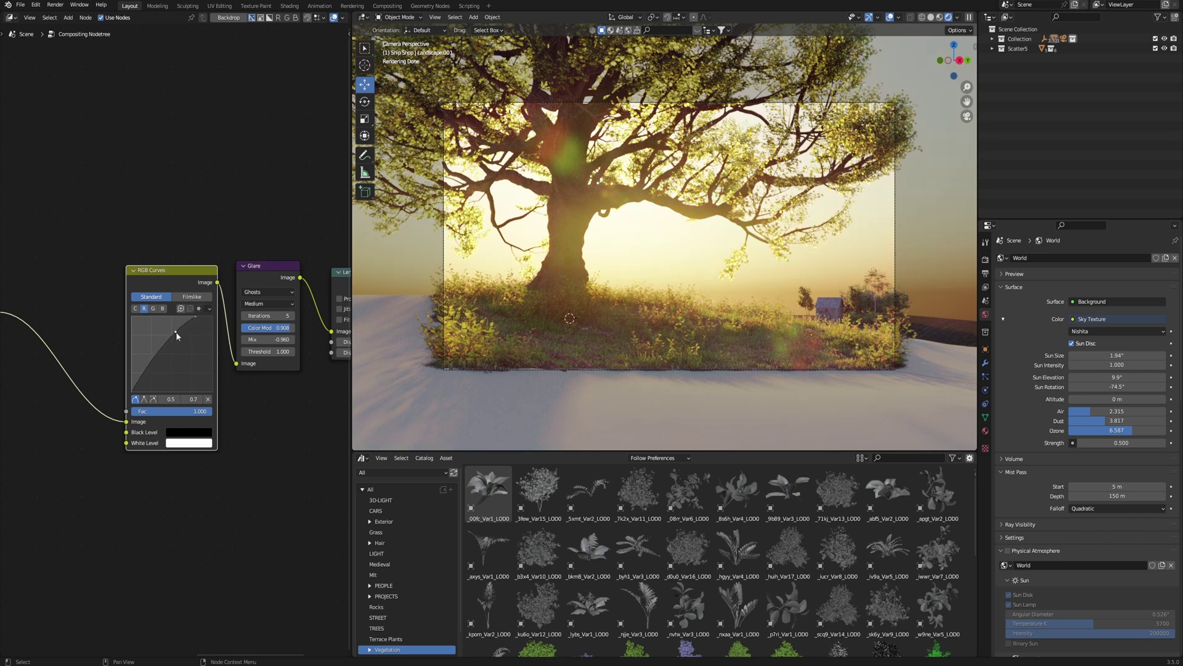
left_click(135, 308)
scroll(166, 352, "down", 1)
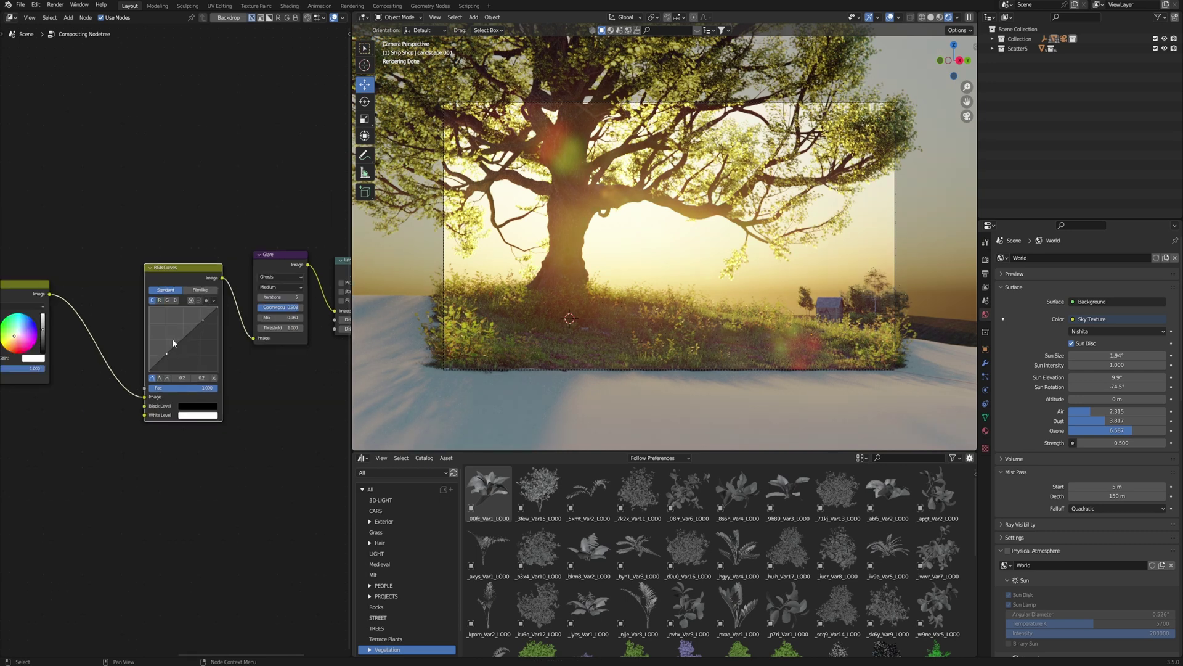
scroll(252, 400, "down", 1)
left_click(199, 323)
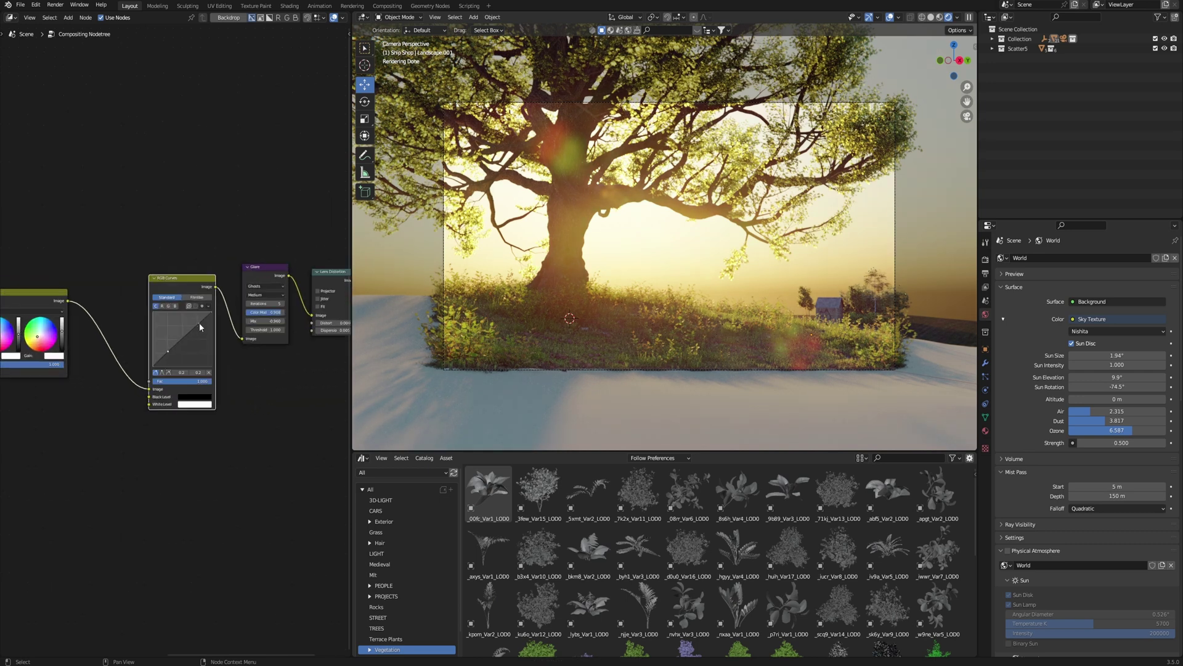
left_click(169, 351)
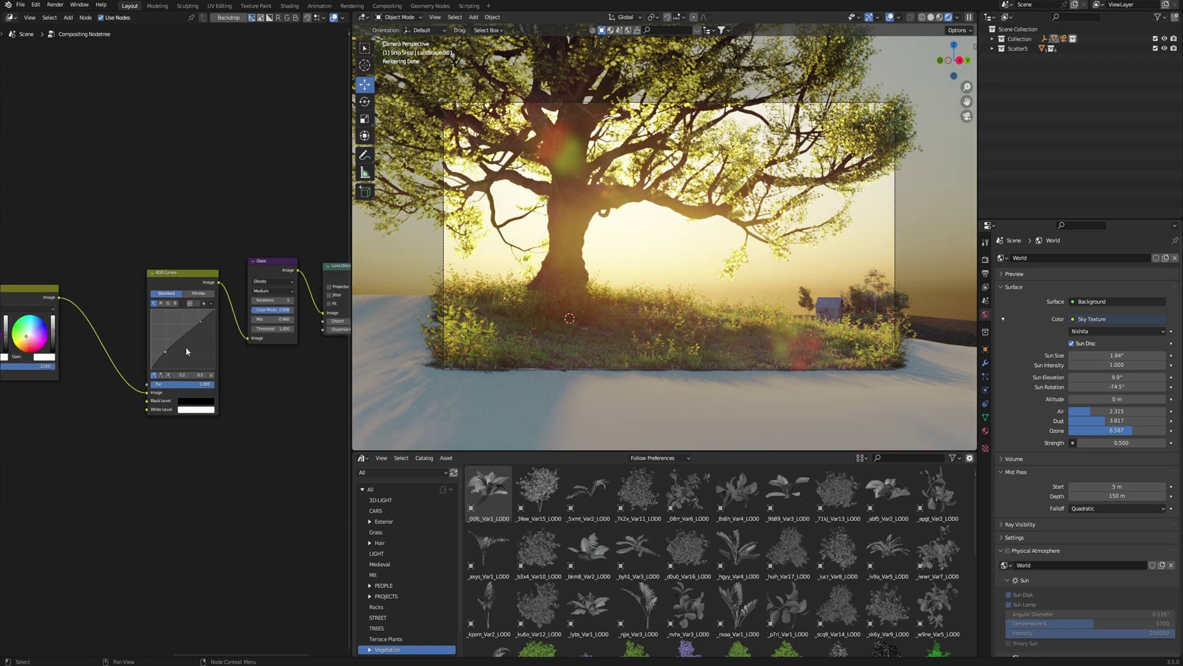
scroll(228, 360, "down", 1)
left_click(165, 320)
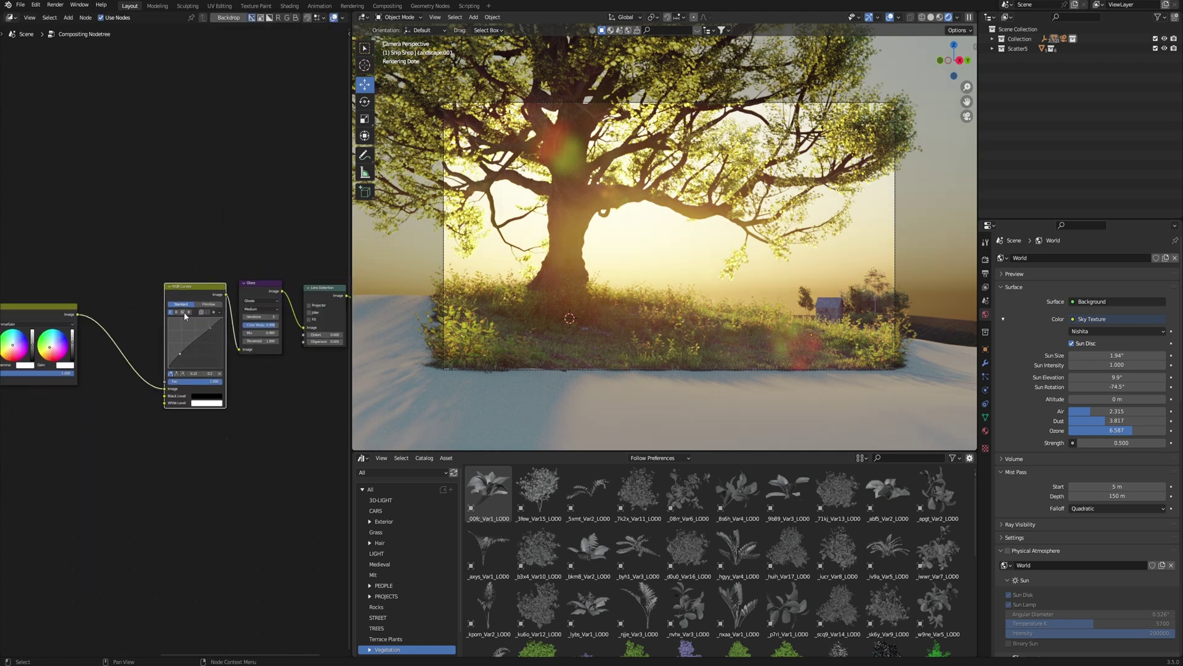
scroll(184, 312, "up", 2)
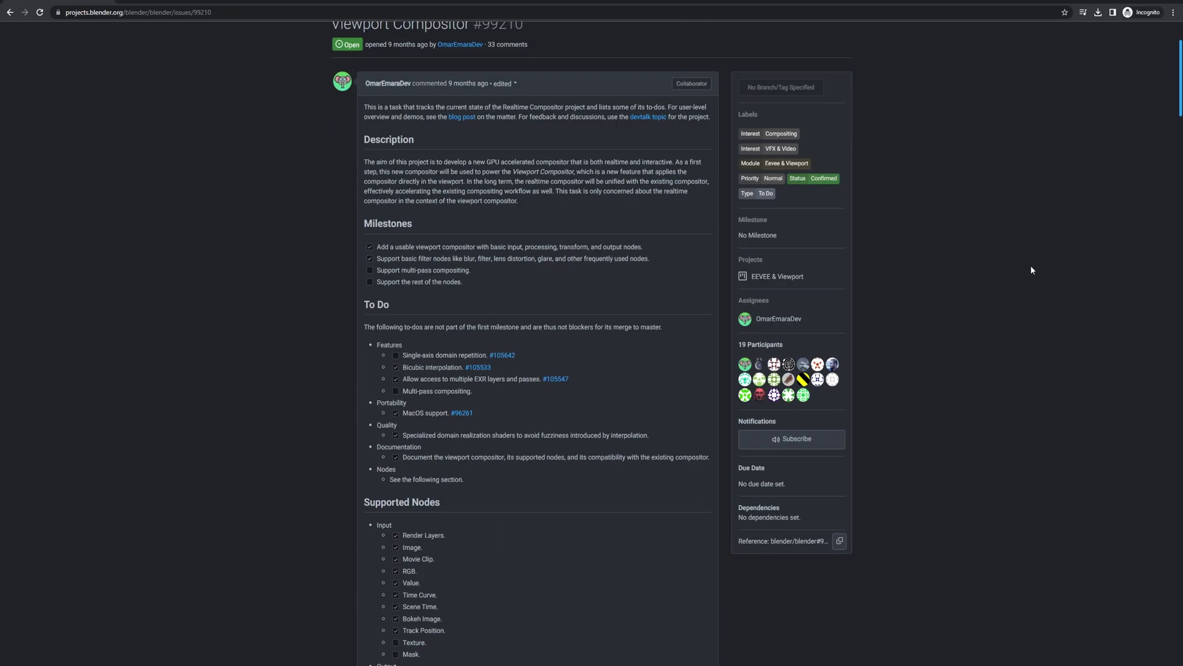
scroll(1031, 265, "down", 3)
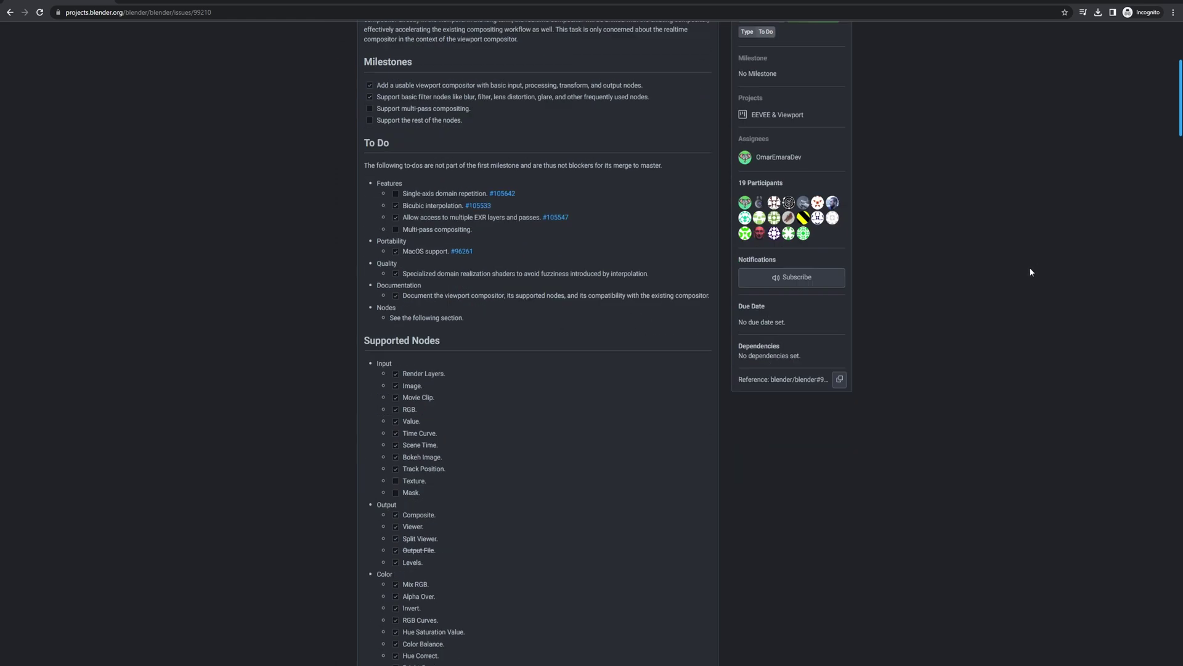
scroll(329, 255, "up", 3)
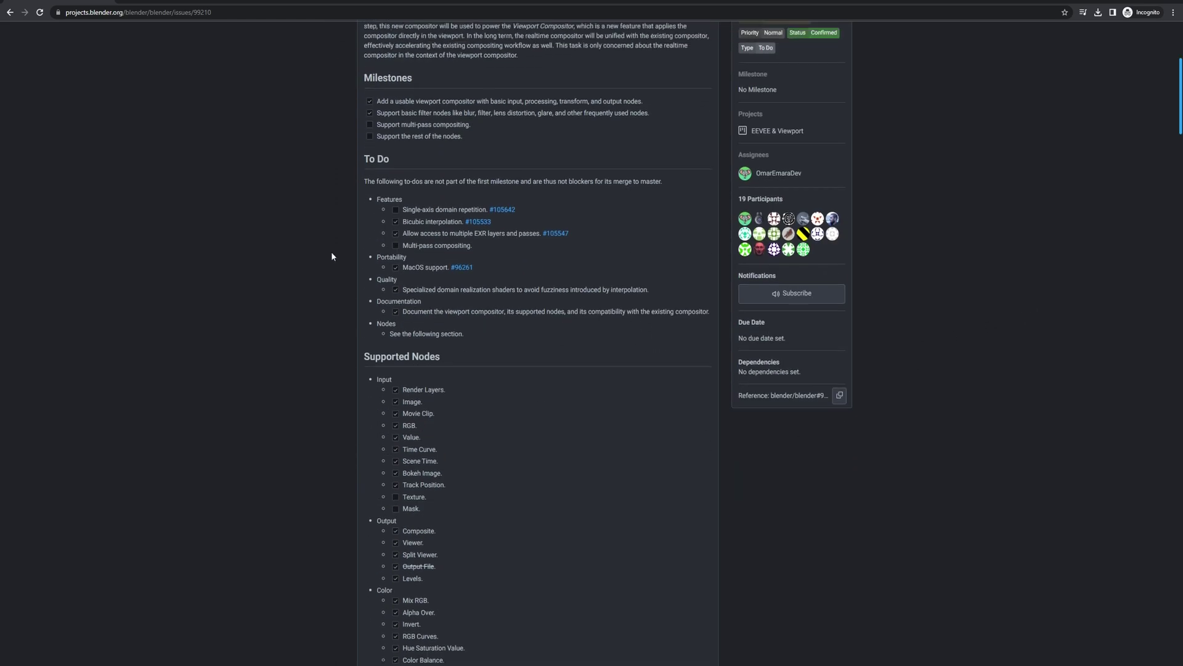
scroll(388, 225, "up", 1)
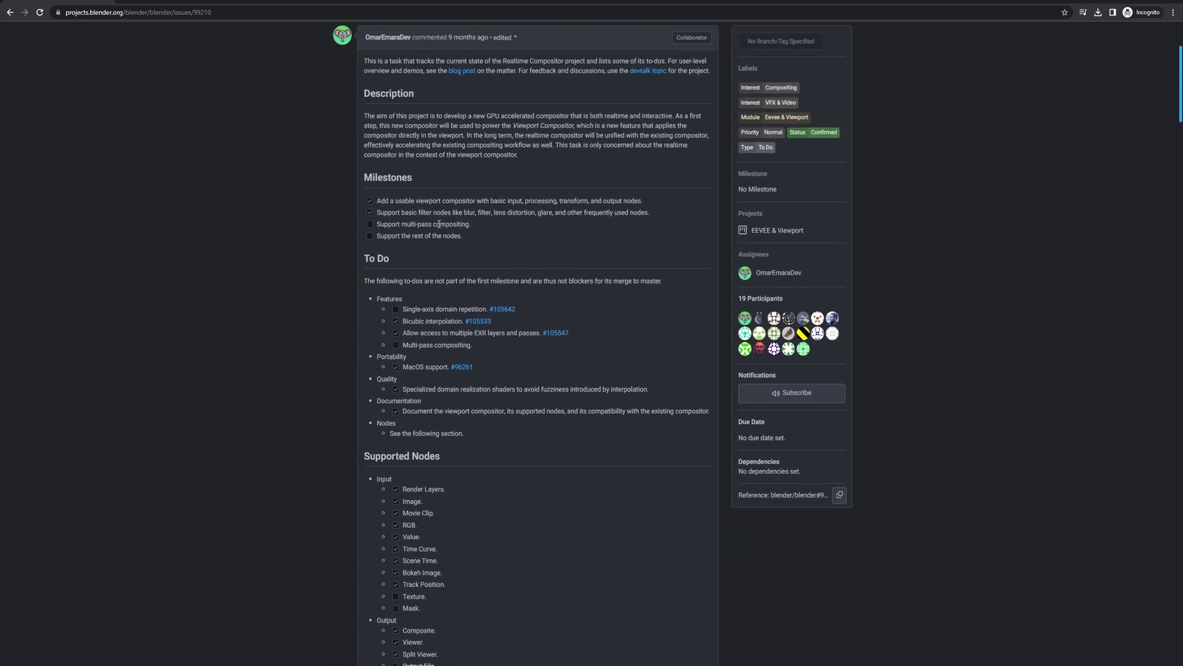
- Highlight the 'Support multi-pass compositing.' milestone on the task page, then deselect it
left_click_drag(484, 222, 371, 231)
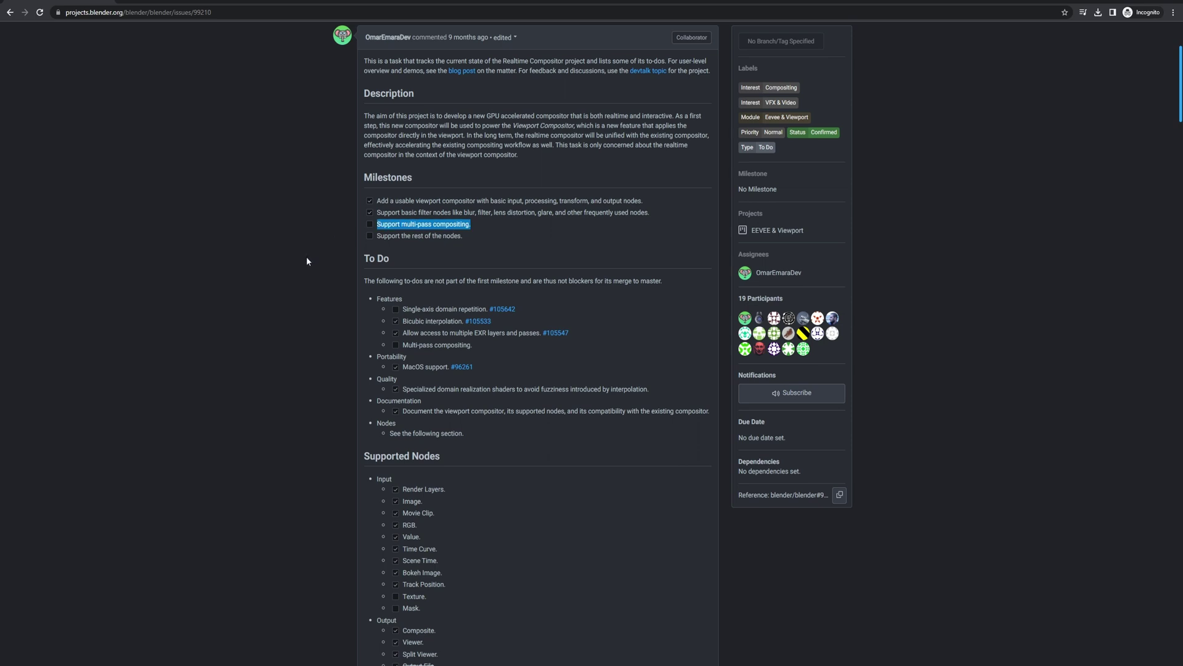
left_click(327, 268)
scroll(1146, 199, "down", 2)
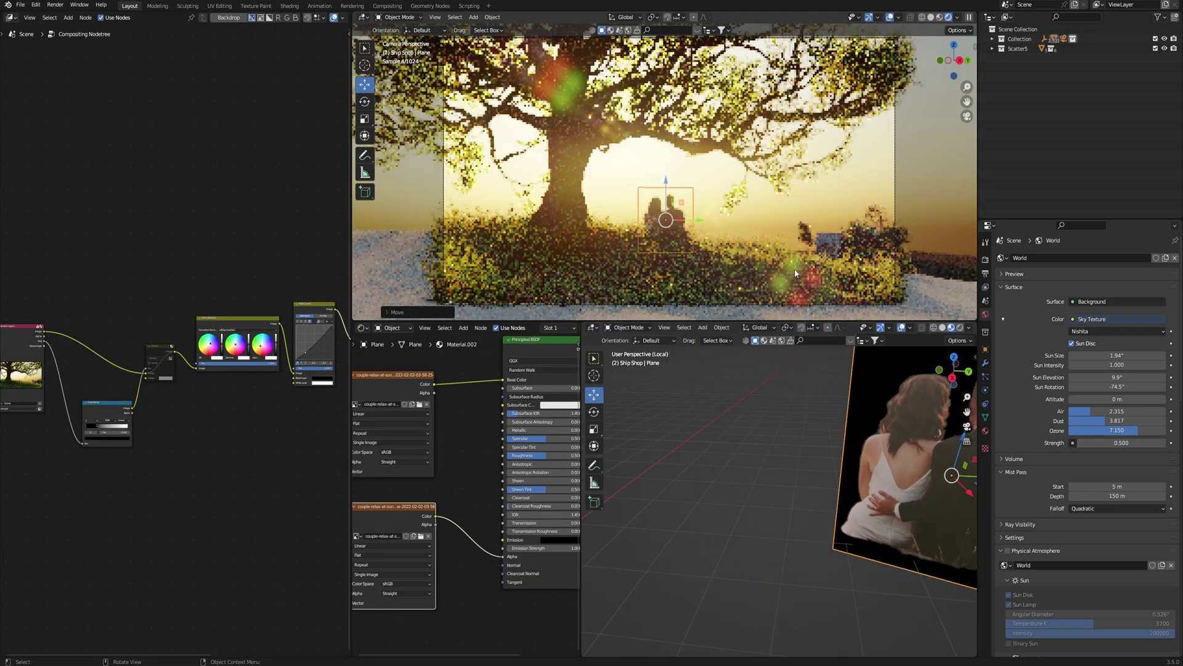
- Confirm the couple plane's rotation and move it lower-left in the side view
left_click(787, 290)
key("KP_3")
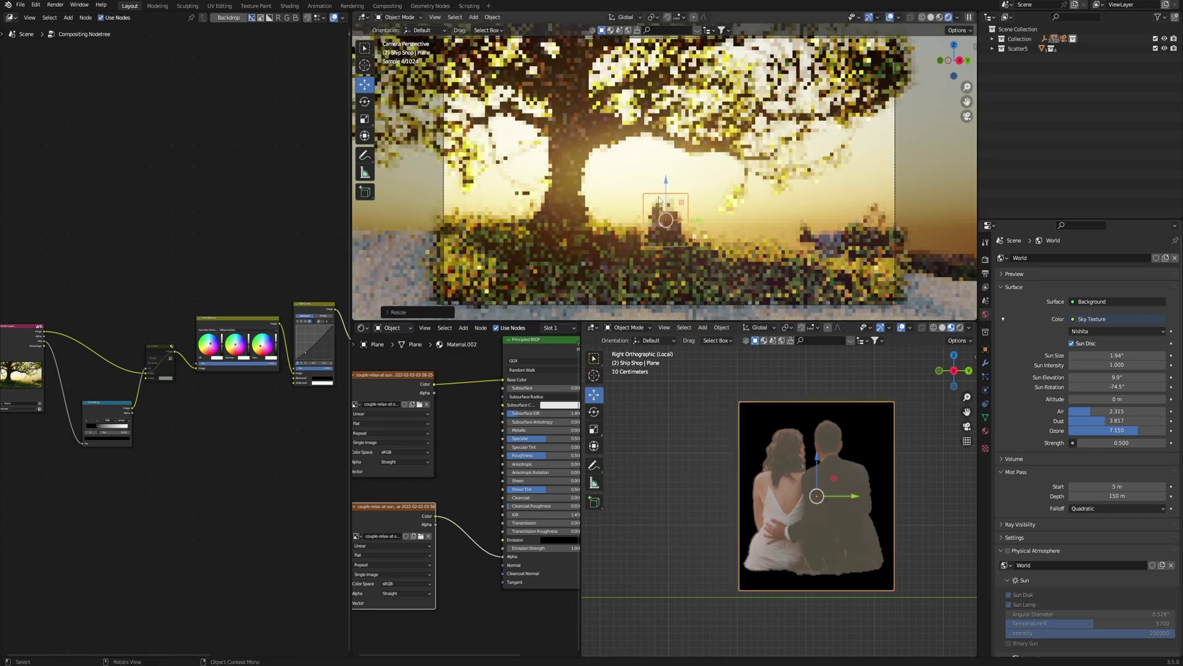
key("g")
left_click(730, 212)
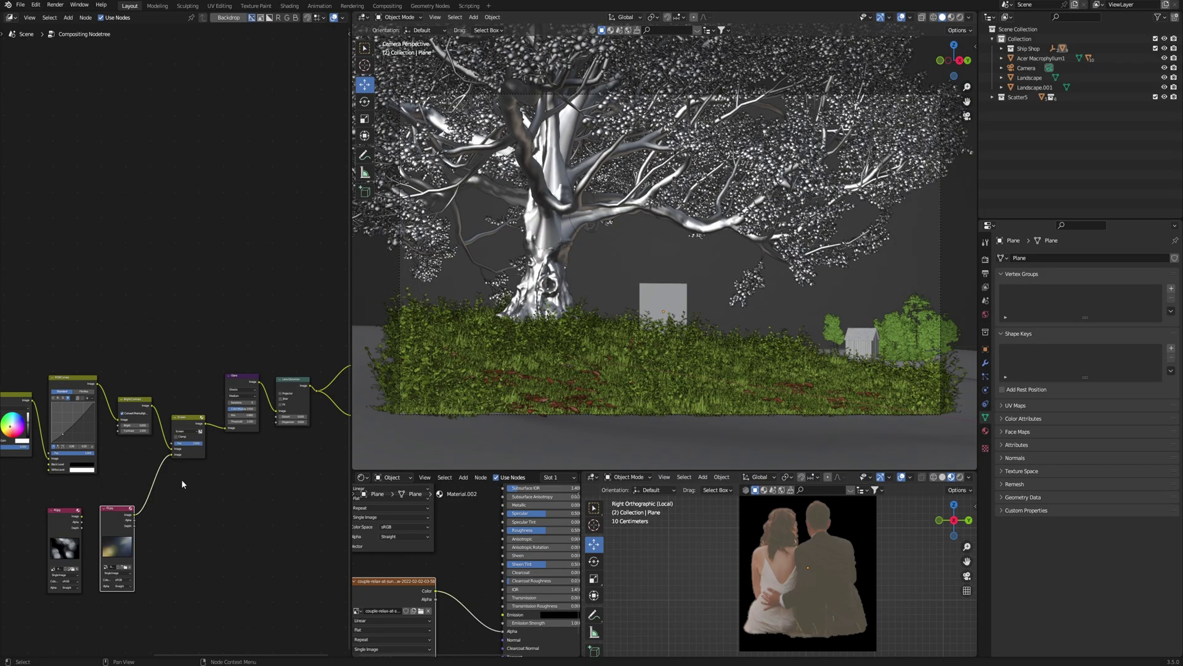
- Switch the viewport to rendered shading with compositing and bring Render Layers into view
key("z")
key("8")
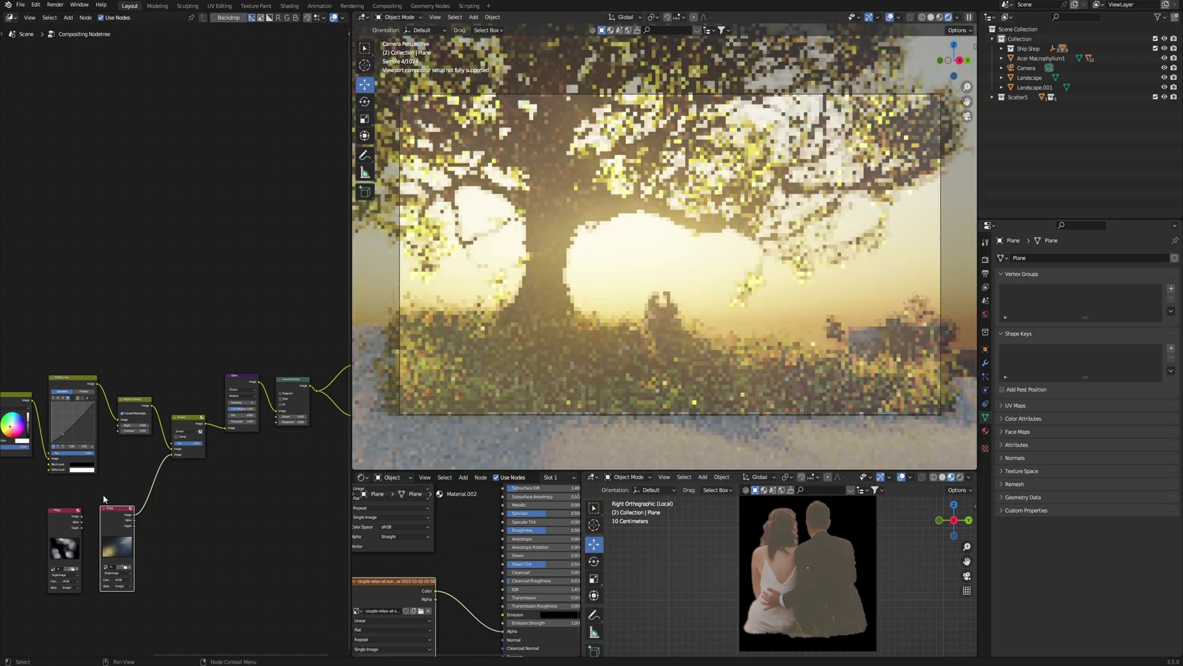
scroll(159, 485, "up", 2)
scroll(158, 485, "up", 1)
scroll(217, 405, "up", 1)
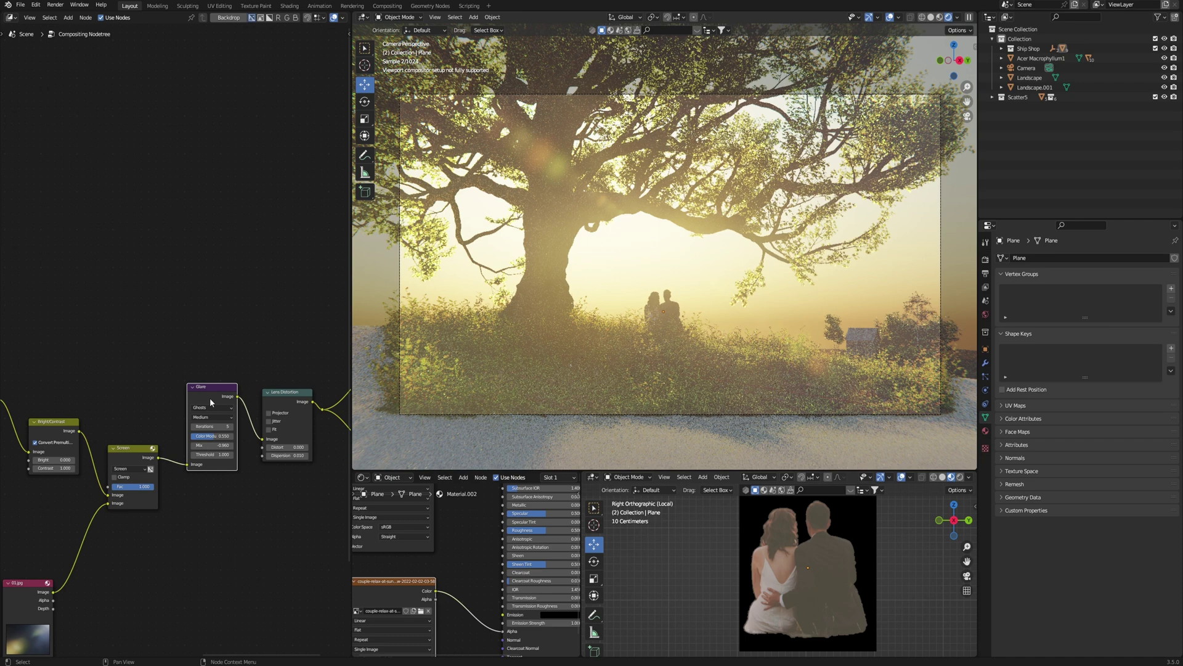
scroll(243, 380, "down", 2)
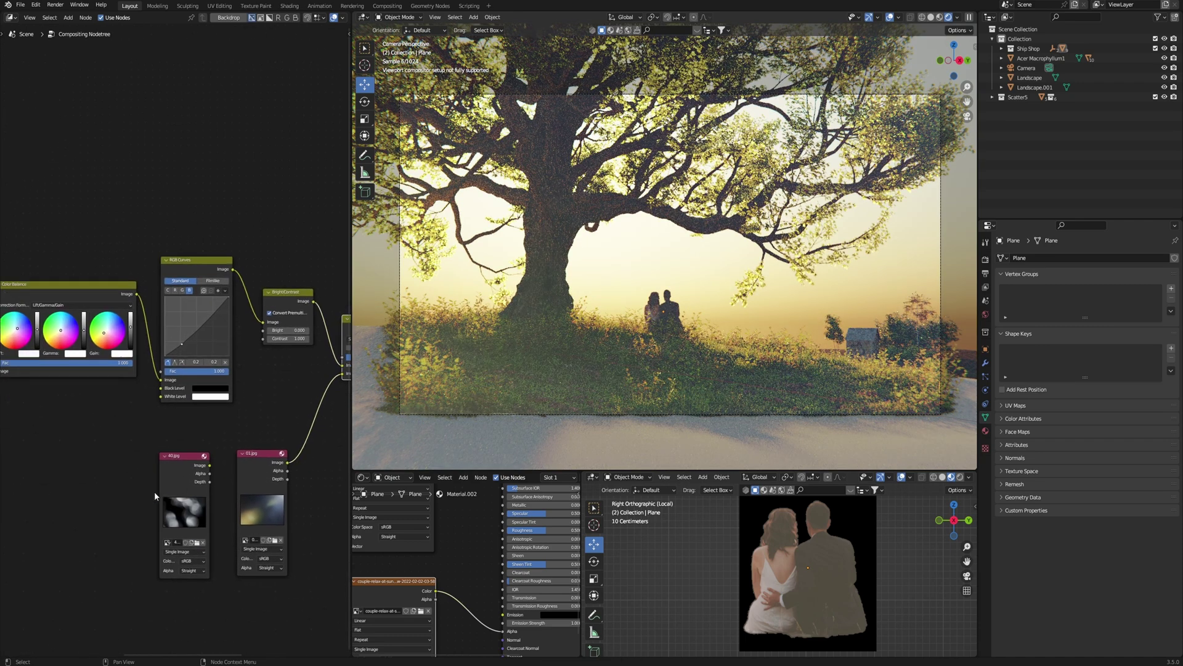
scroll(154, 491, "down", 1)
middle_click_drag(127, 483, 128, 461)
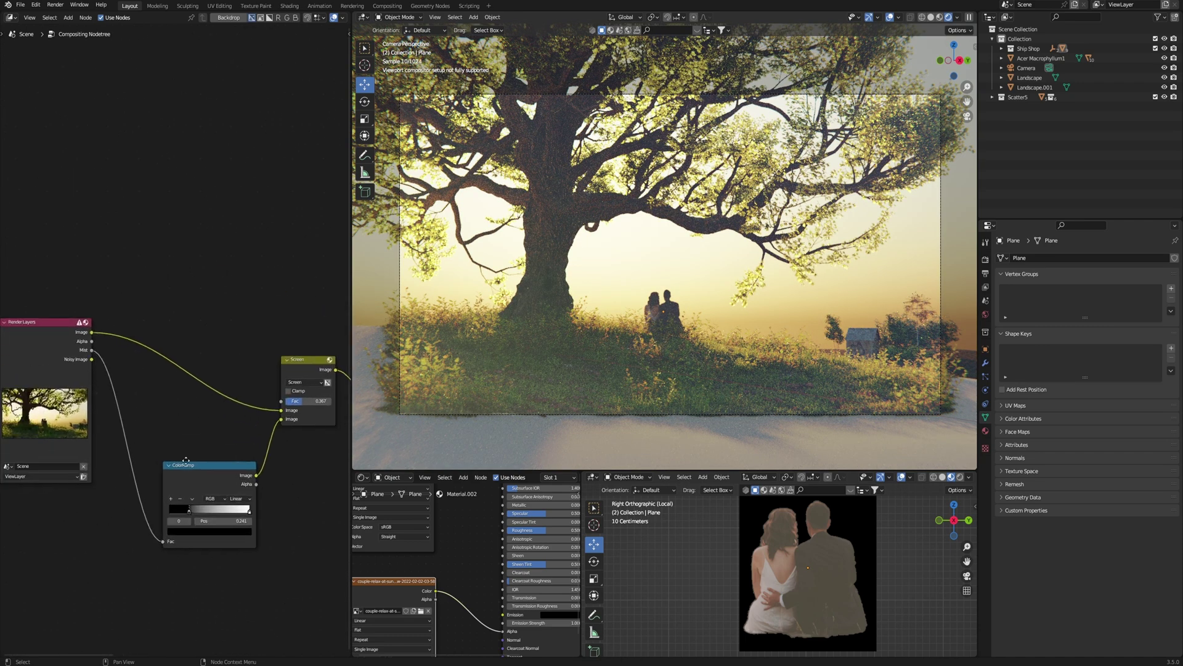
scroll(186, 394, "down", 2)
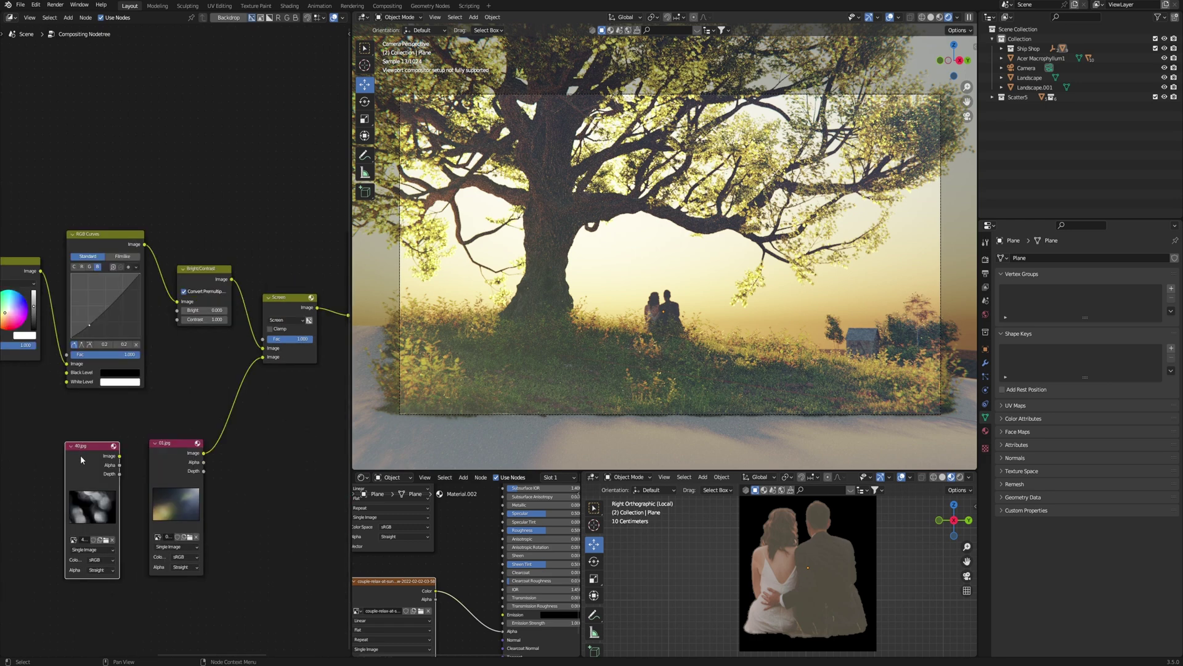
scroll(186, 394, "down", 1)
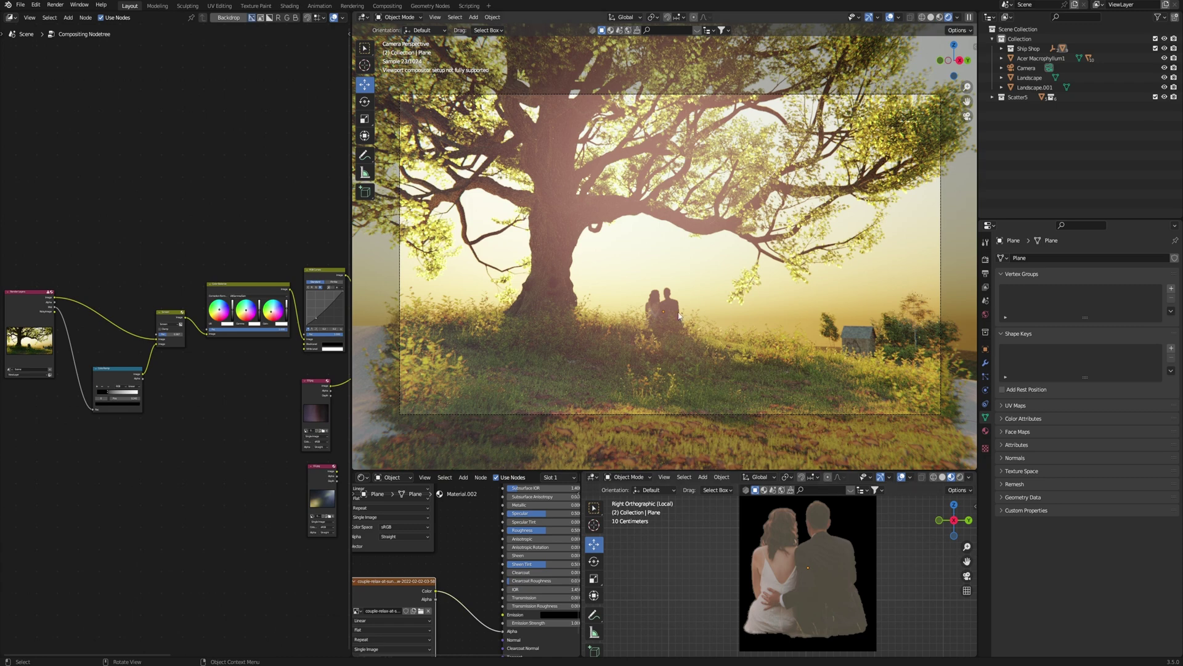
- Show the viewport shading compositor options and orbit toward the couple on the hill
left_click(957, 19)
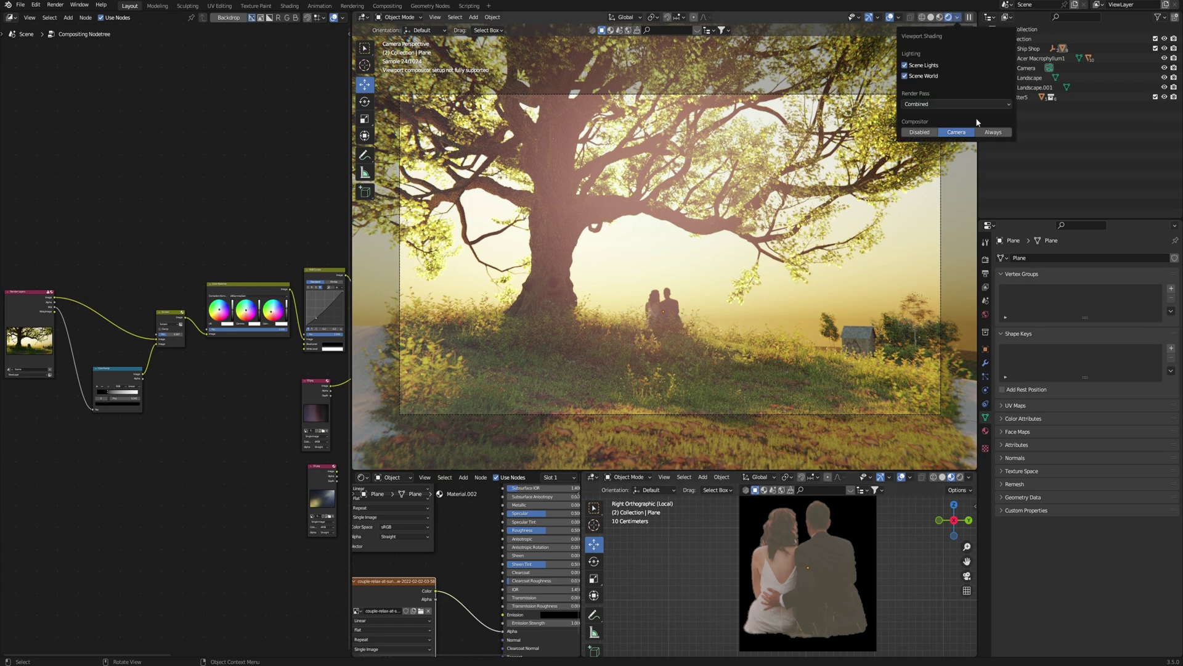
mouse_move(699, 276)
middle_mouse_down()
mouse_move(579, 273)
mouse_move(636, 248)
middle_mouse_up()
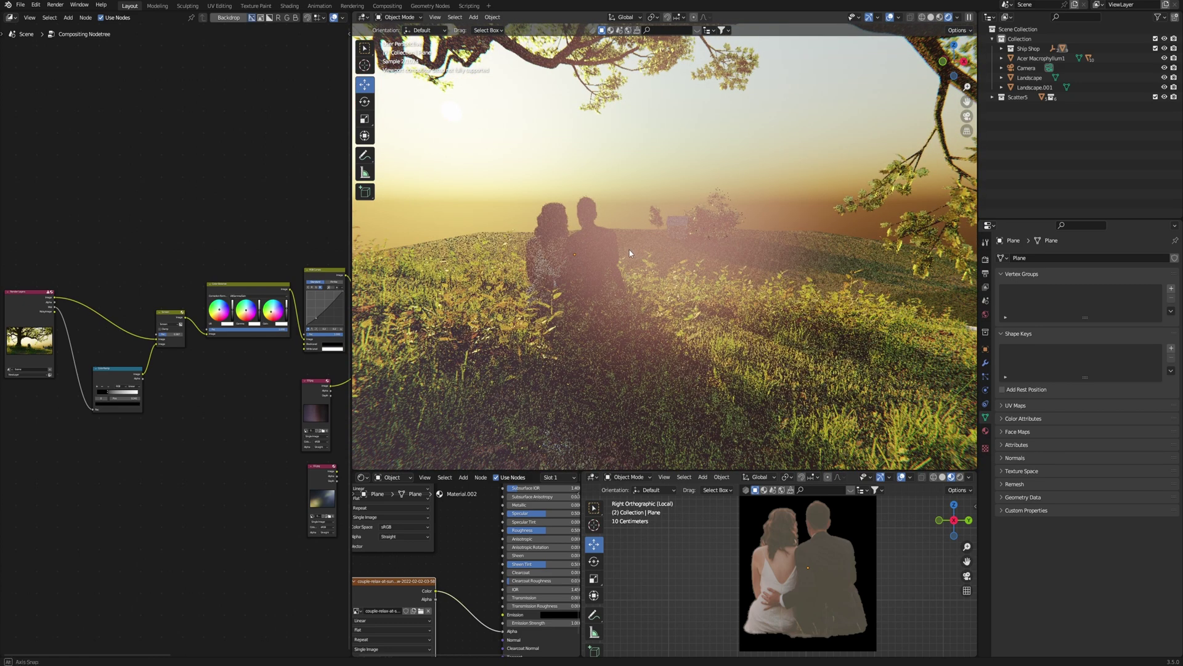
middle_click_drag(636, 250, 699, 270)
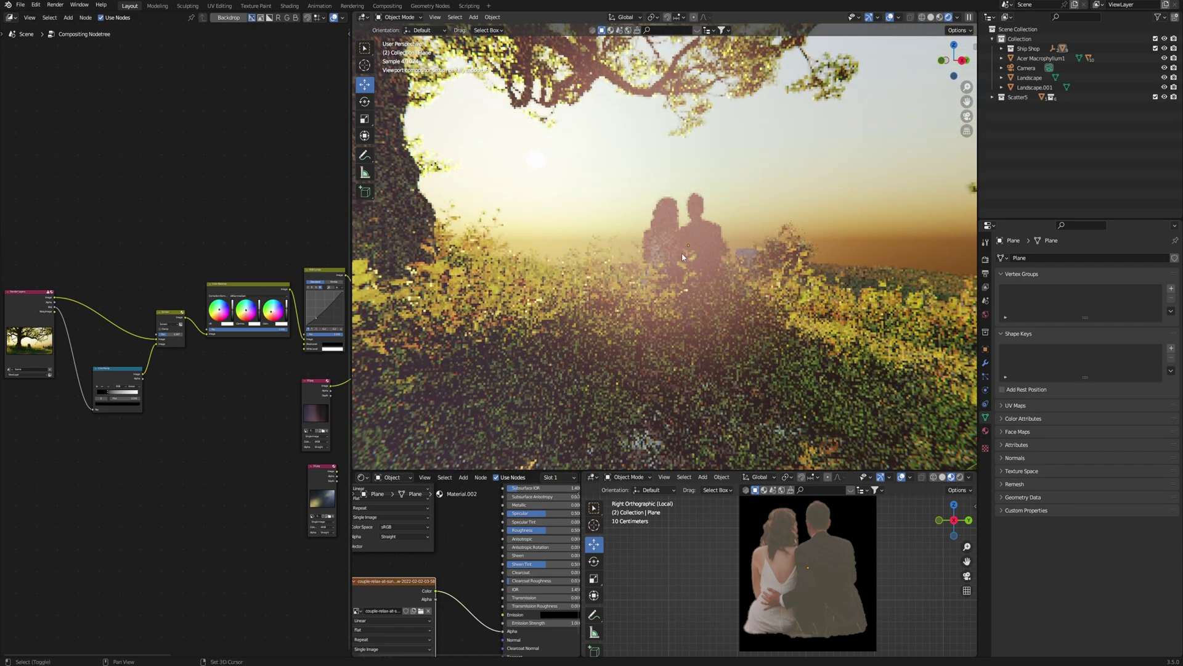
mouse_move(683, 257)
middle_mouse_down()
mouse_move(677, 265)
mouse_move(694, 263)
middle_mouse_up()
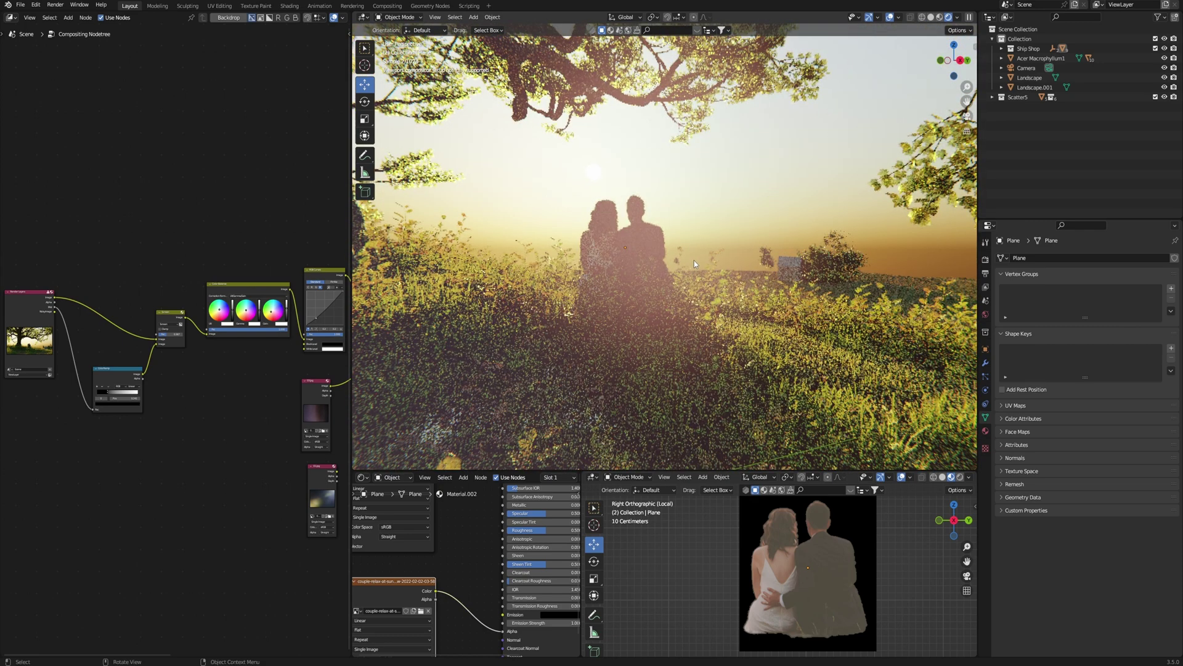
mouse_move(694, 260)
middle_mouse_down()
mouse_move(677, 253)
mouse_move(693, 266)
middle_mouse_up()
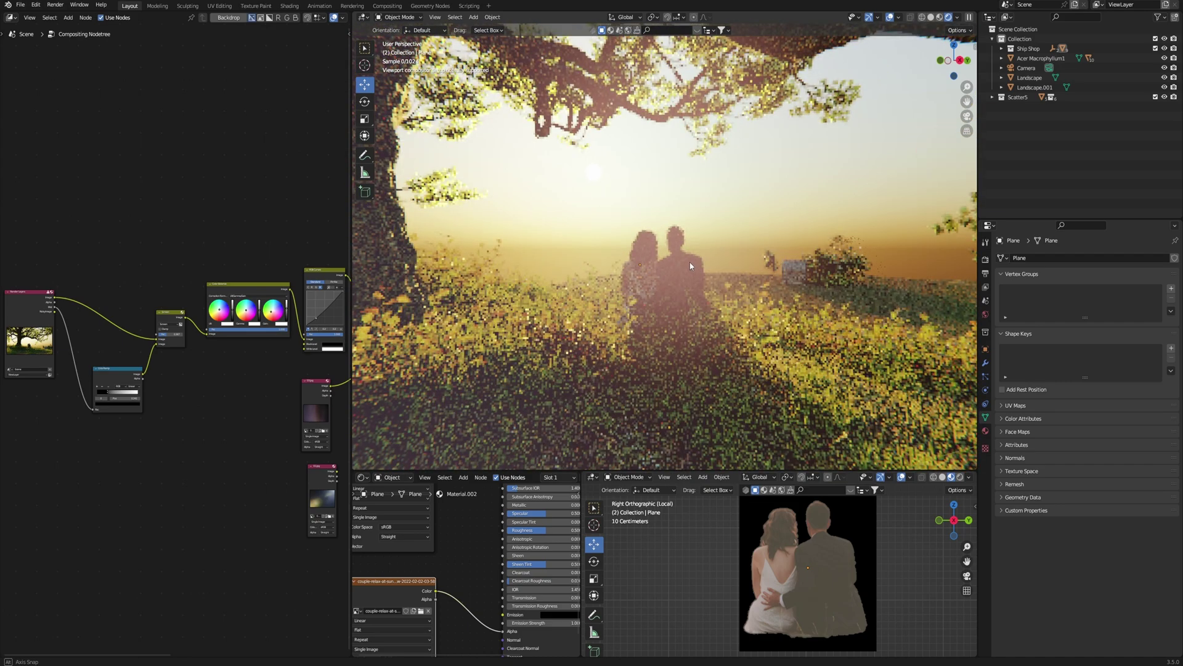
middle_click_drag(692, 267, 694, 262)
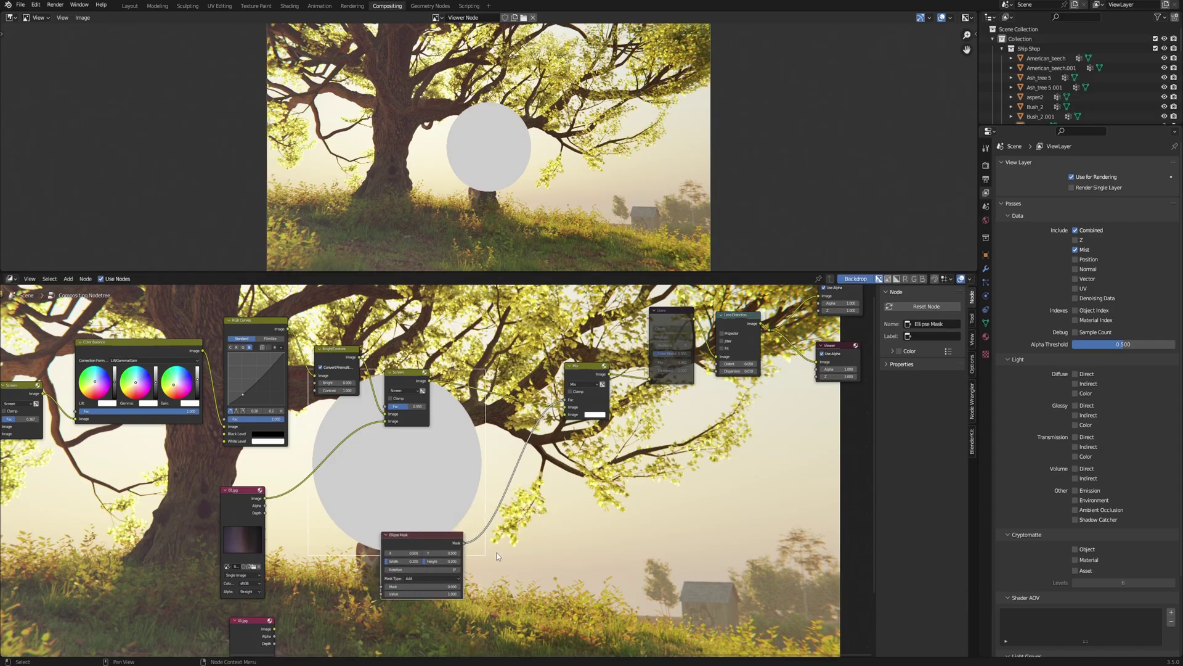
- Insert a Blur node between Ellipse Mask and Mix with a blur size of 200
key("shift+a")
left_click(610, 600)
left_click(513, 502)
key("Return")
scroll(440, 479, "up", 1)
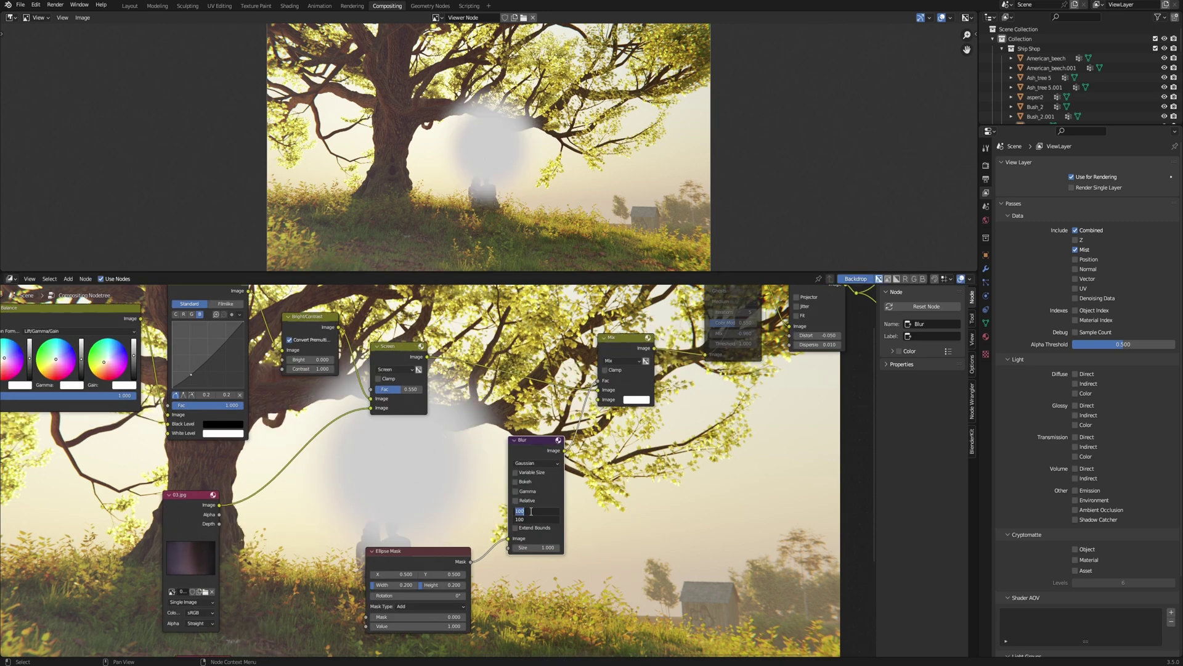
type("0")
key("Return")
- Set the Mix node to Screen with an orange-yellow glow colour
left_click(633, 360)
left_click(628, 412)
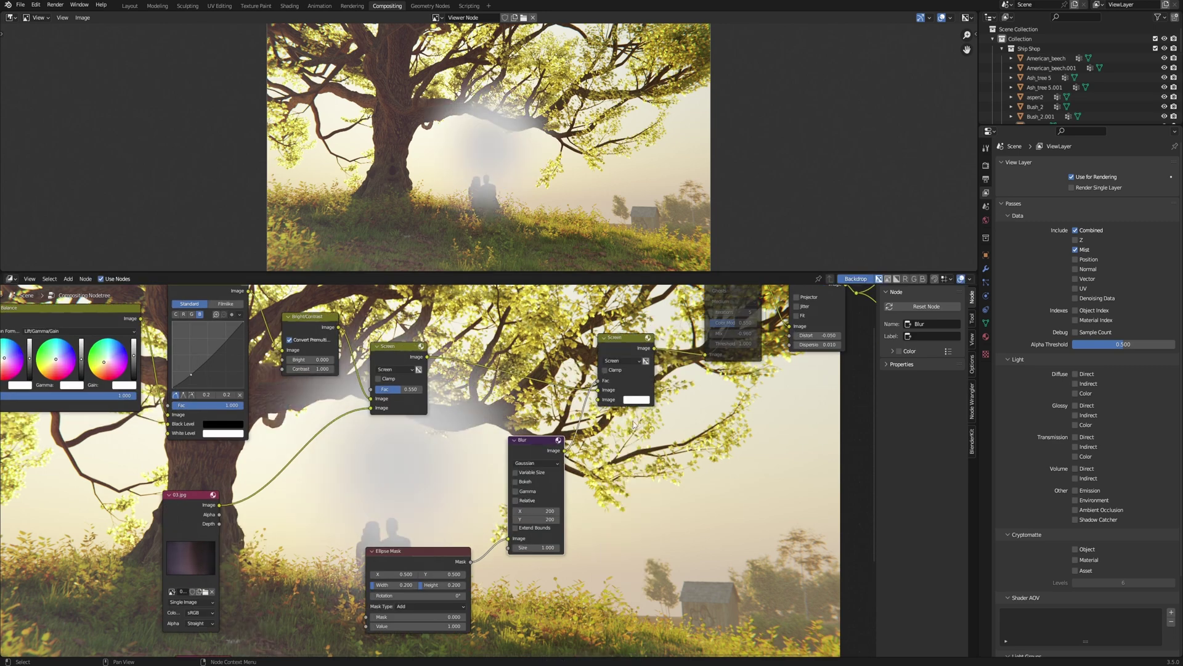
left_click(637, 399)
left_click(668, 305)
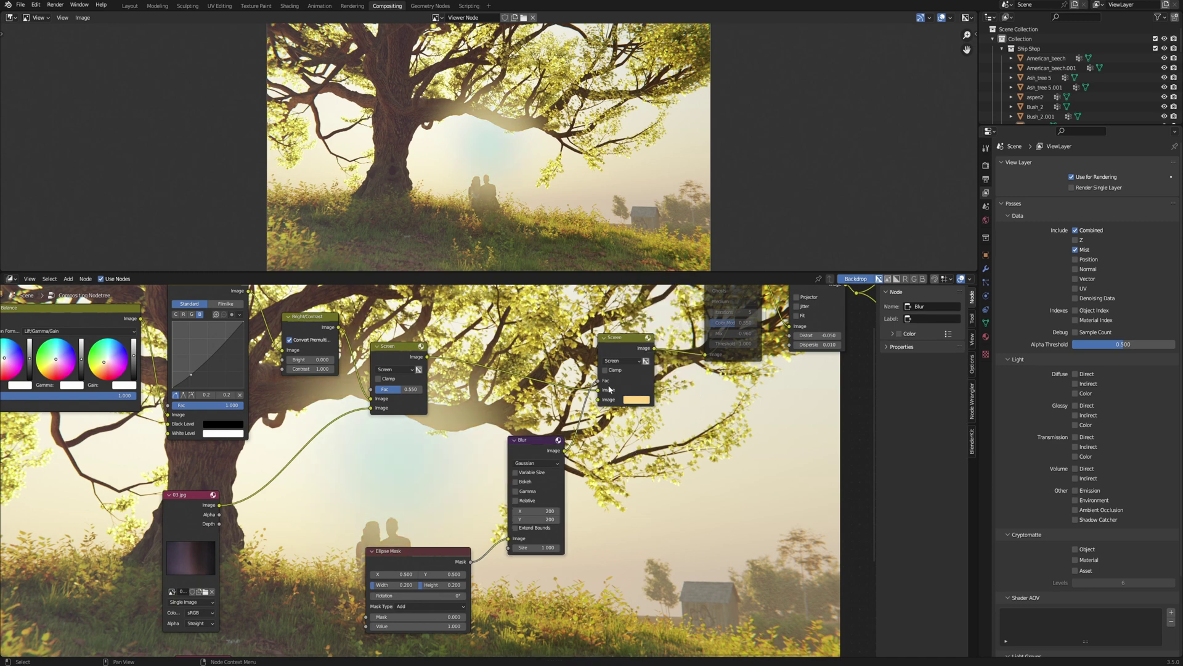
- Reconnect the blurred mask to the Mix factor, try Overlay, then keep Screen with red-orange
left_click_drag(602, 380, 603, 399)
middle_click_drag(602, 399, 572, 407)
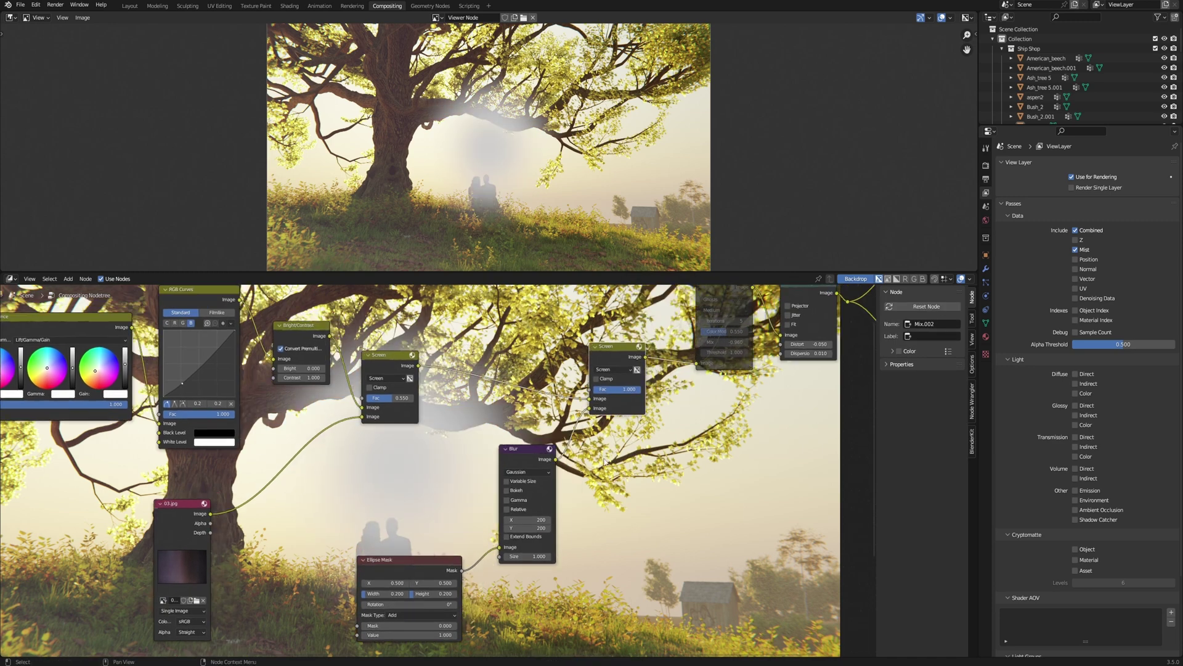
left_click_drag(568, 408, 568, 387)
left_click(589, 368)
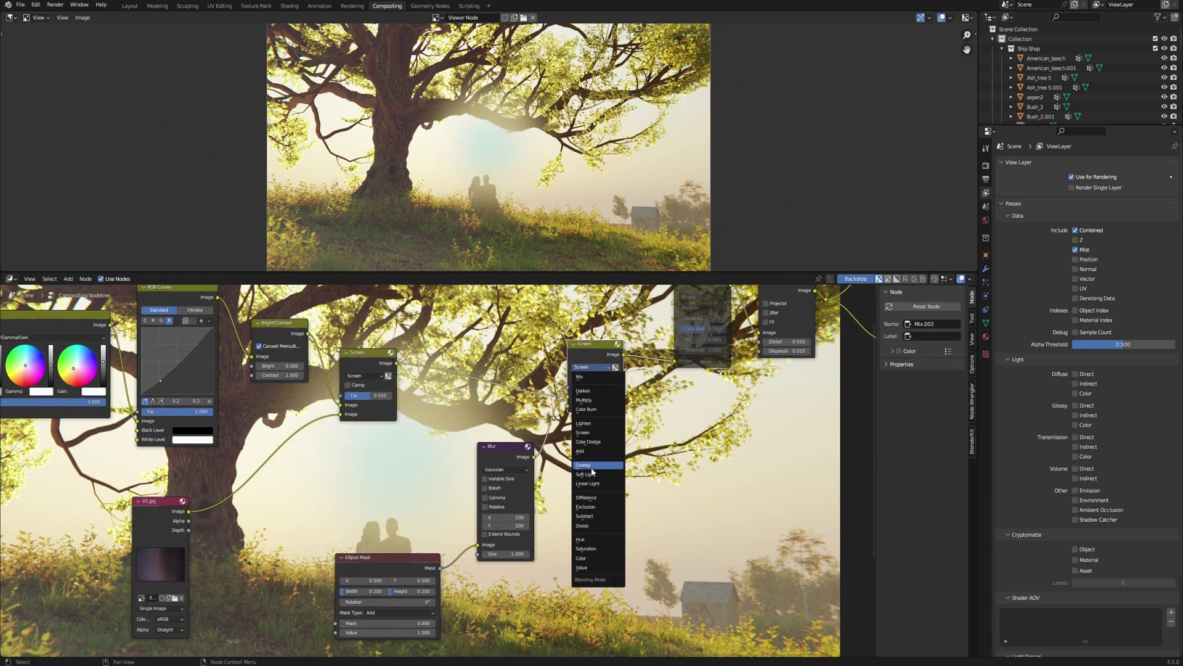
left_click(599, 465)
left_click(598, 368)
left_click(599, 432)
left_click(605, 405)
left_click(622, 342)
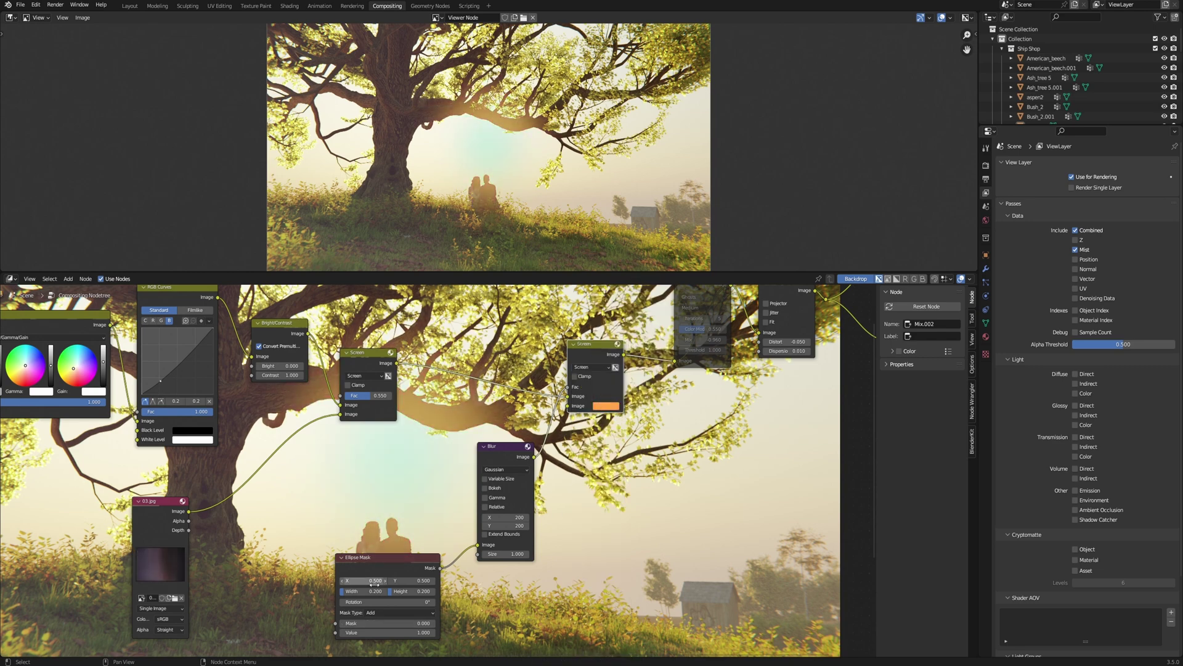
type("0.5")
- Set the Ellipse Mask width and height to 0.4
key("Return")
left_click(412, 590)
type("0.5")
key("Return")
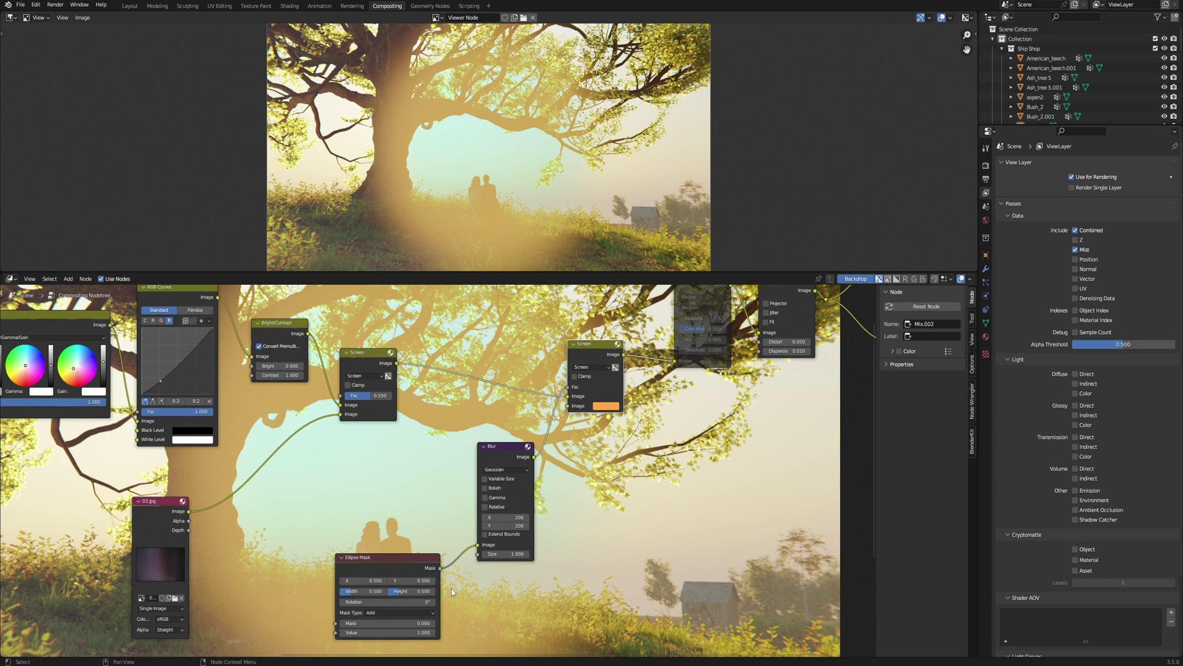
key("Return")
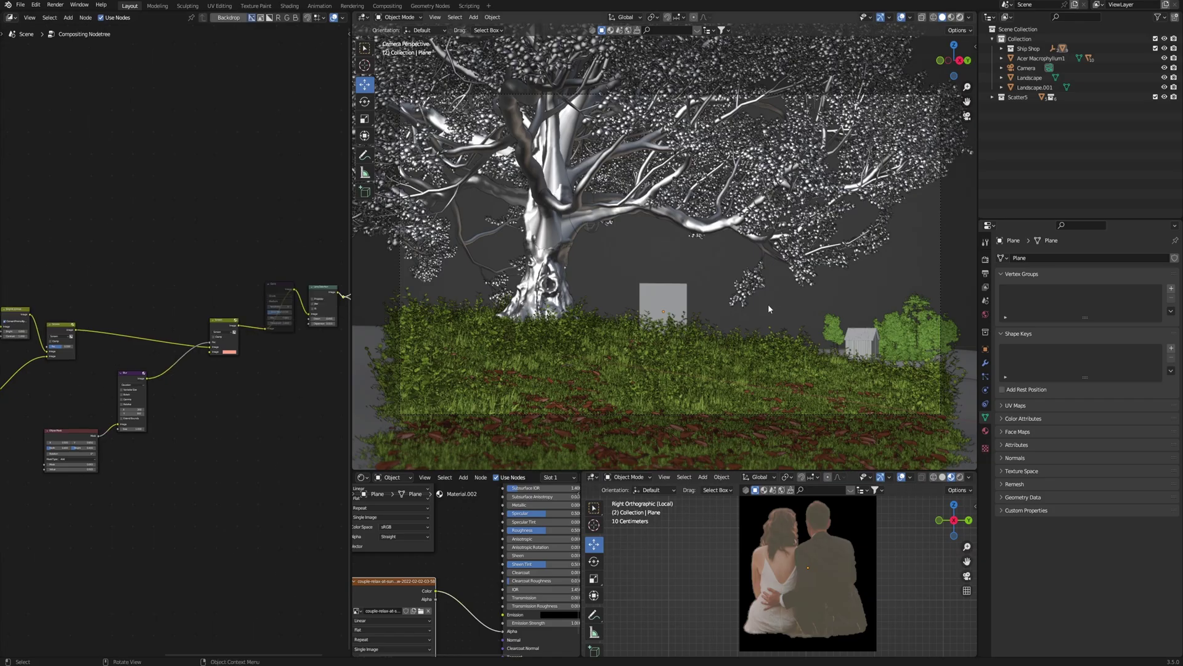
- Switch the viewport to rendered preview and move the glow nodes beside the others
key("z")
middle_click_drag(209, 391, 274, 326)
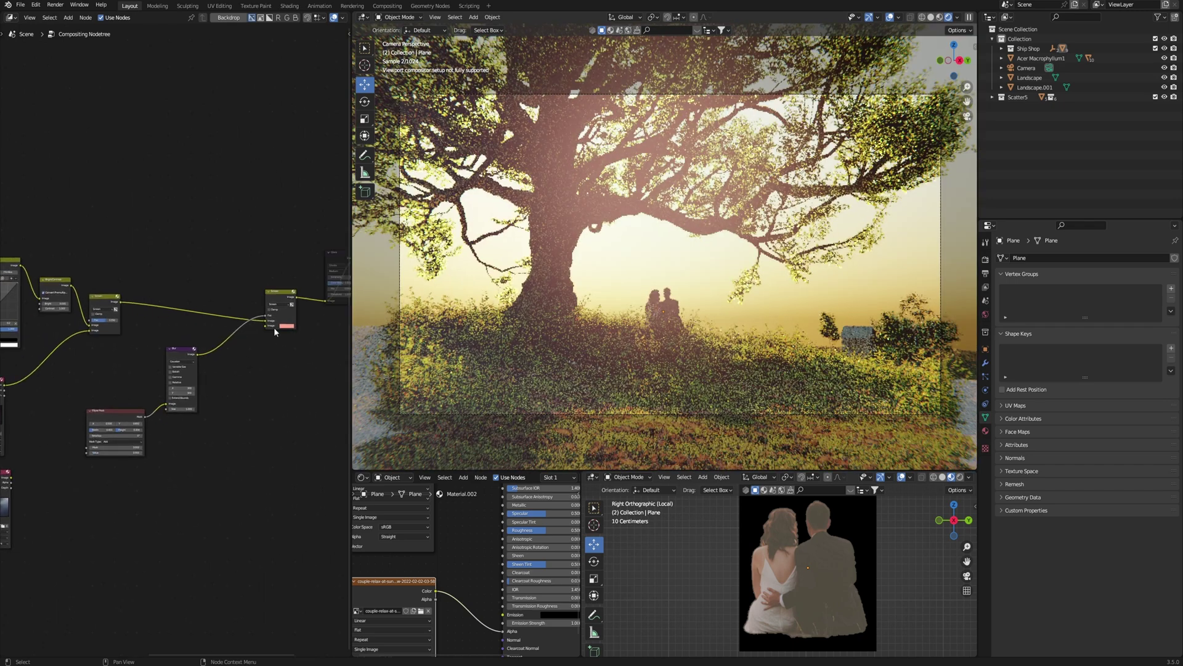
mouse_move(274, 327)
left_mouse_down()
mouse_move(204, 314)
mouse_move(158, 330)
left_mouse_up()
left_click_drag(115, 410, 72, 405)
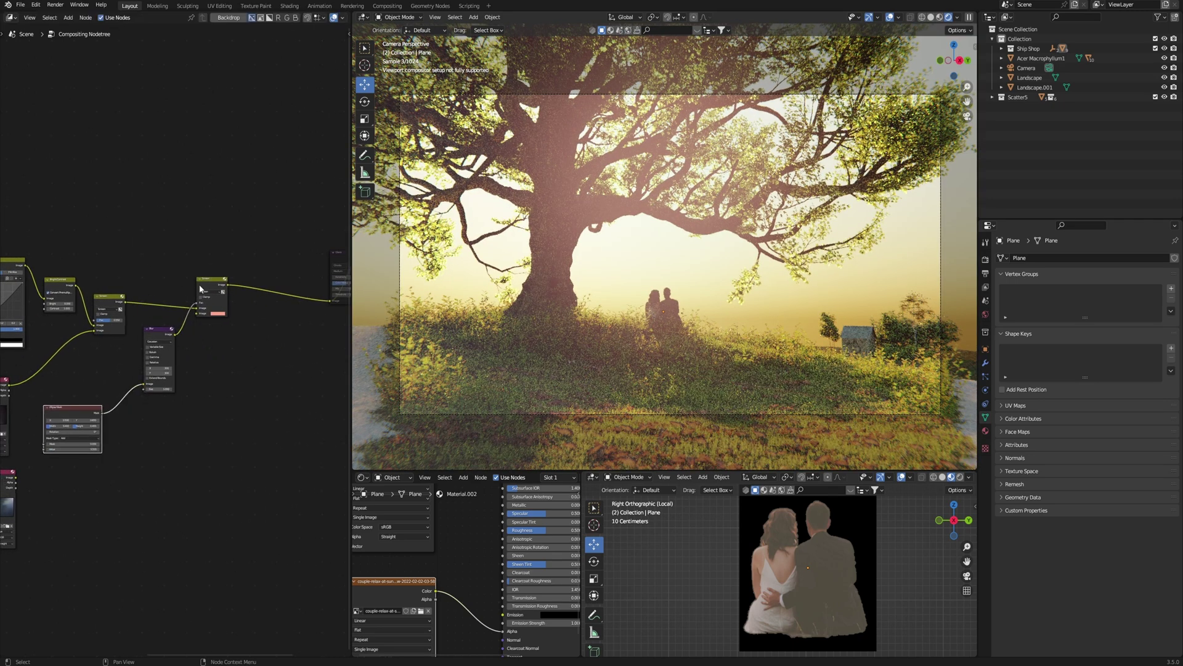
middle_click_drag(200, 290, 196, 375)
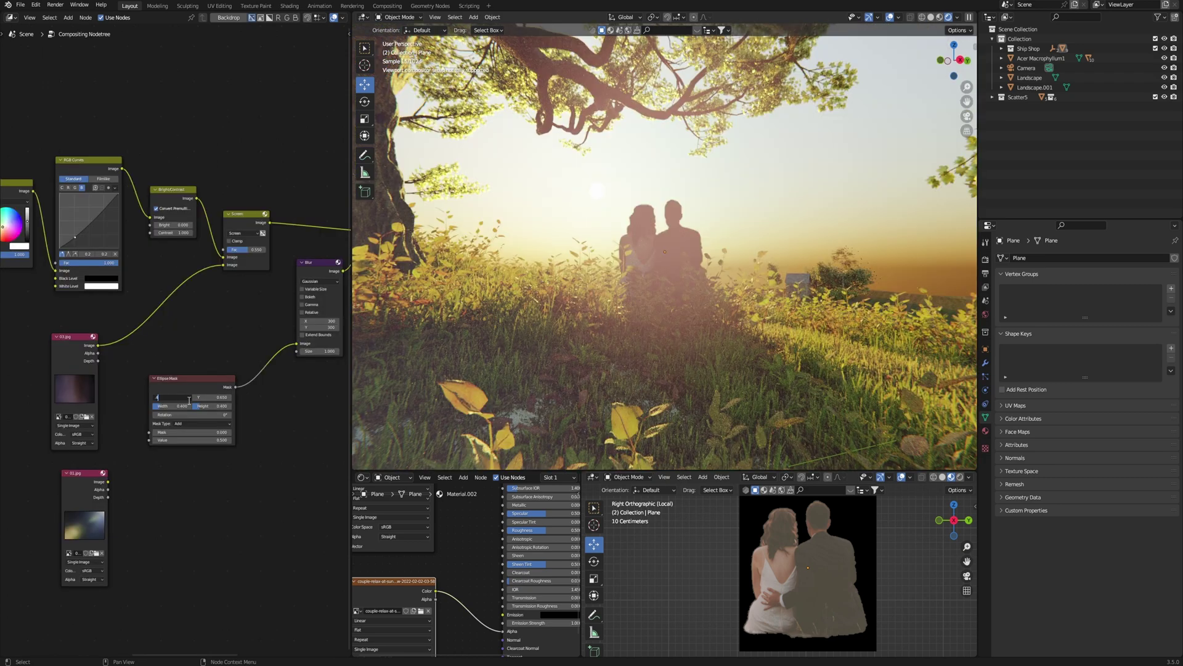
- Adjust the Ellipse Mask X position, orbit to inspect the glow, and return to camera view
key("Return")
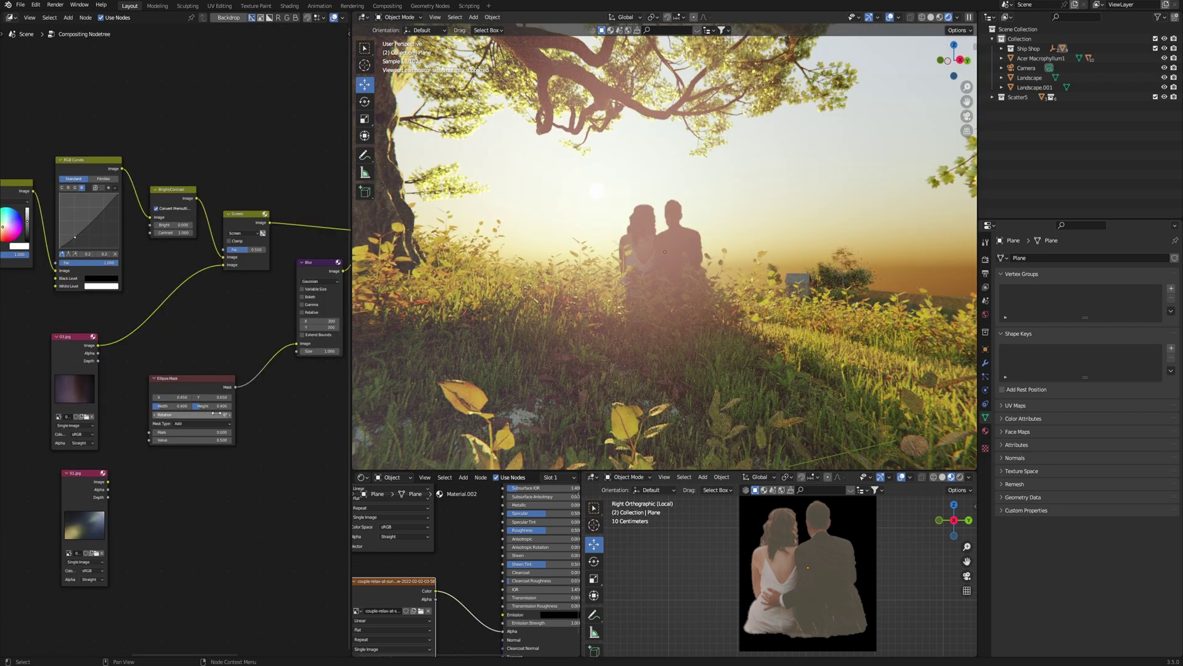
key("Return")
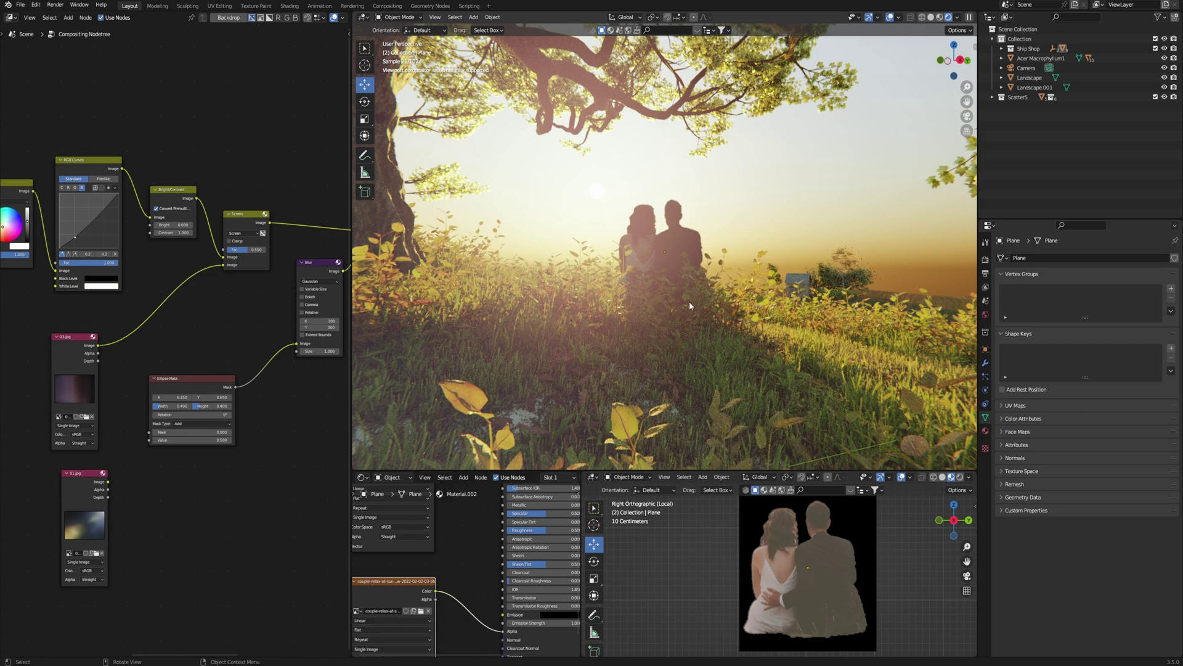
middle_click_drag(689, 300, 774, 307)
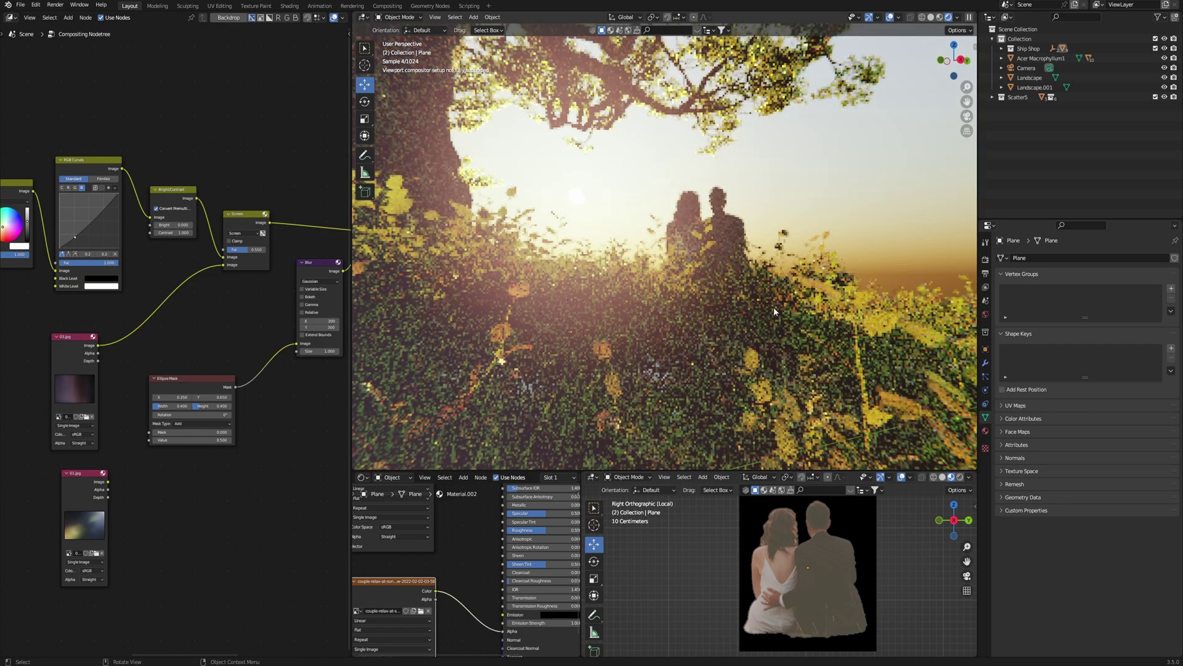
middle_click_drag(773, 308, 770, 314)
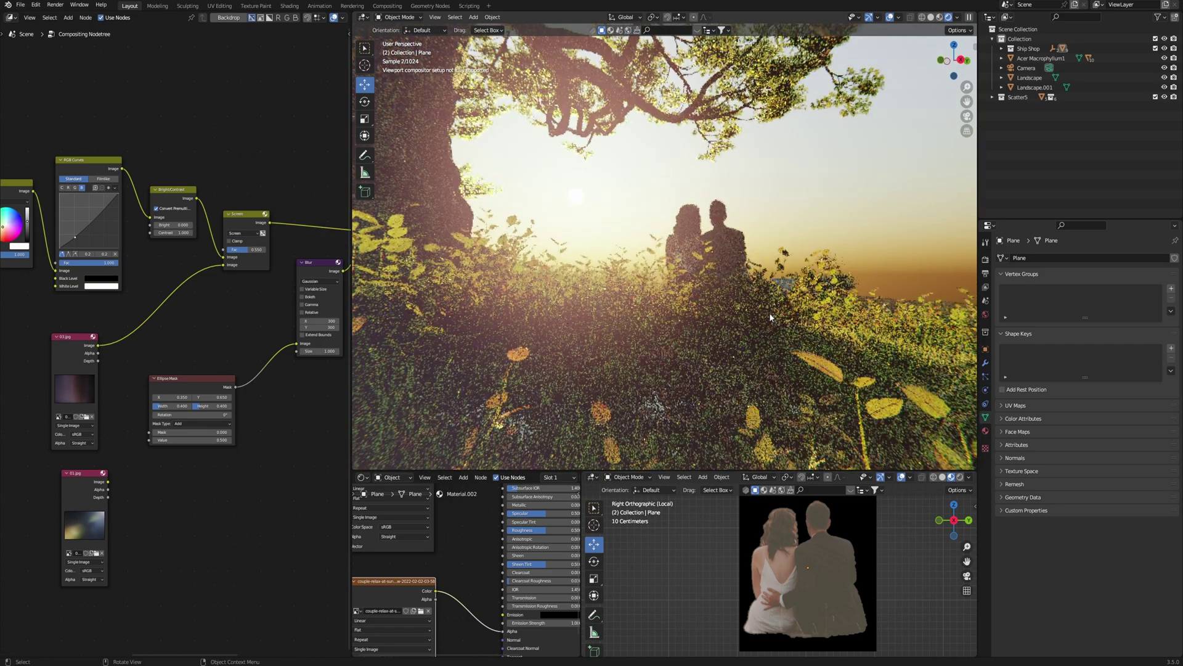
middle_click_drag(767, 313, 770, 321)
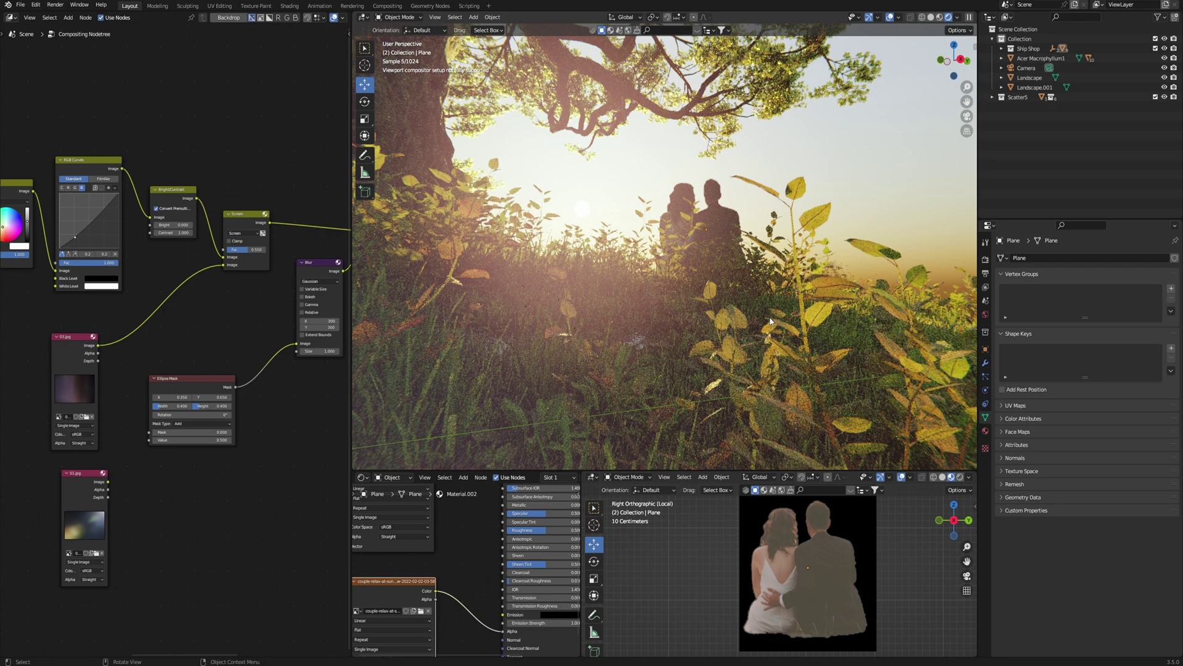
middle_click_drag(770, 321, 732, 324)
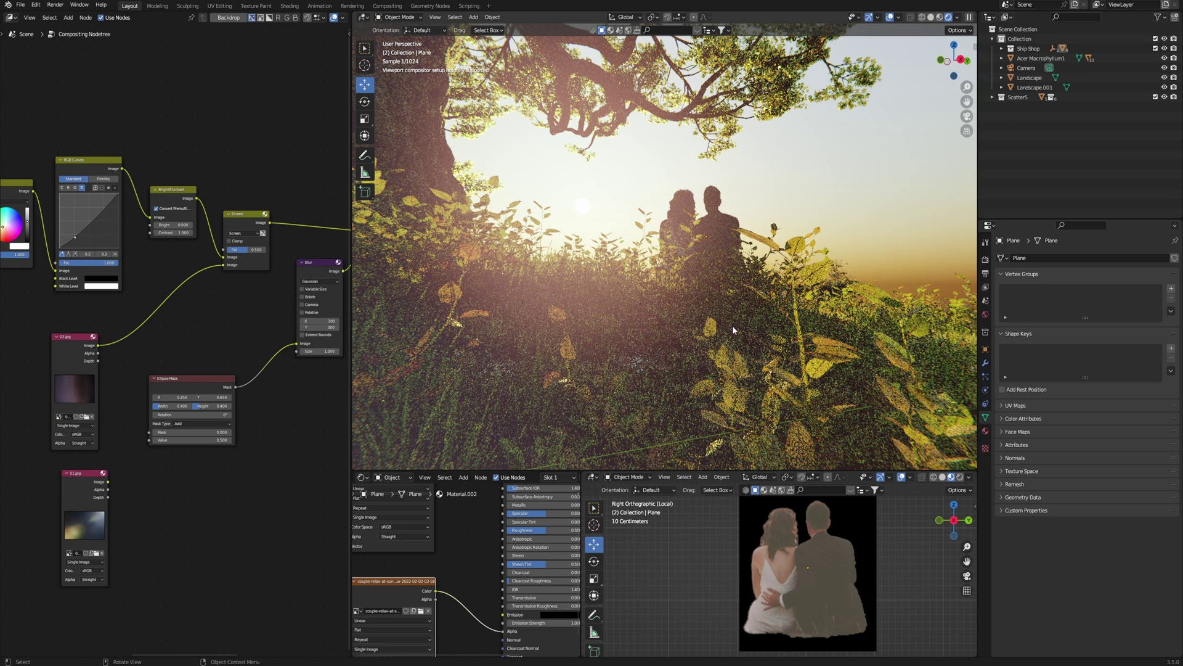
key("KP_0")
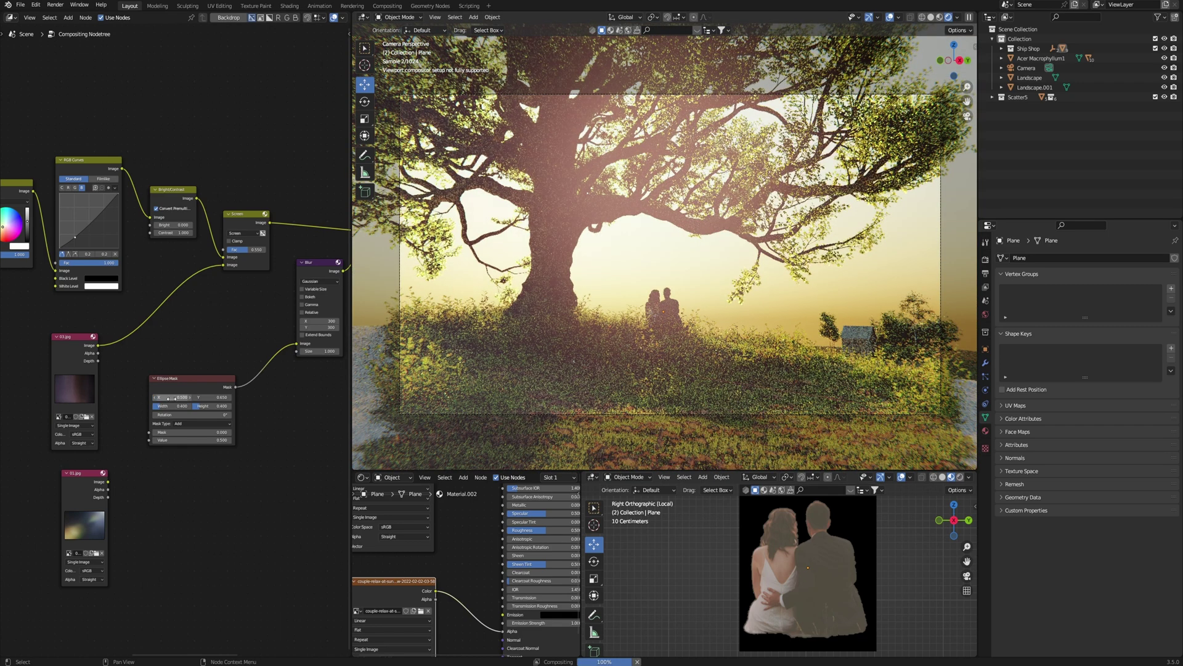
scroll(248, 412, "down", 2)
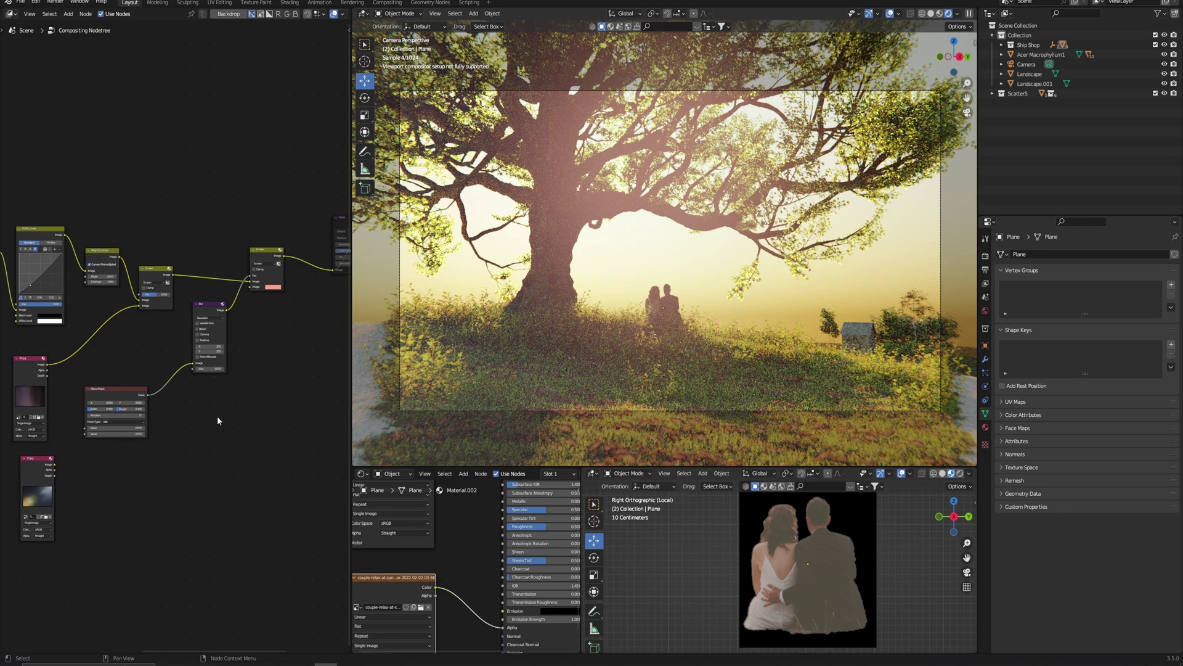
- Set the viewport shading Compositor option to Disabled, then back to Camera
left_click(959, 13)
left_click(928, 129)
left_click(957, 129)
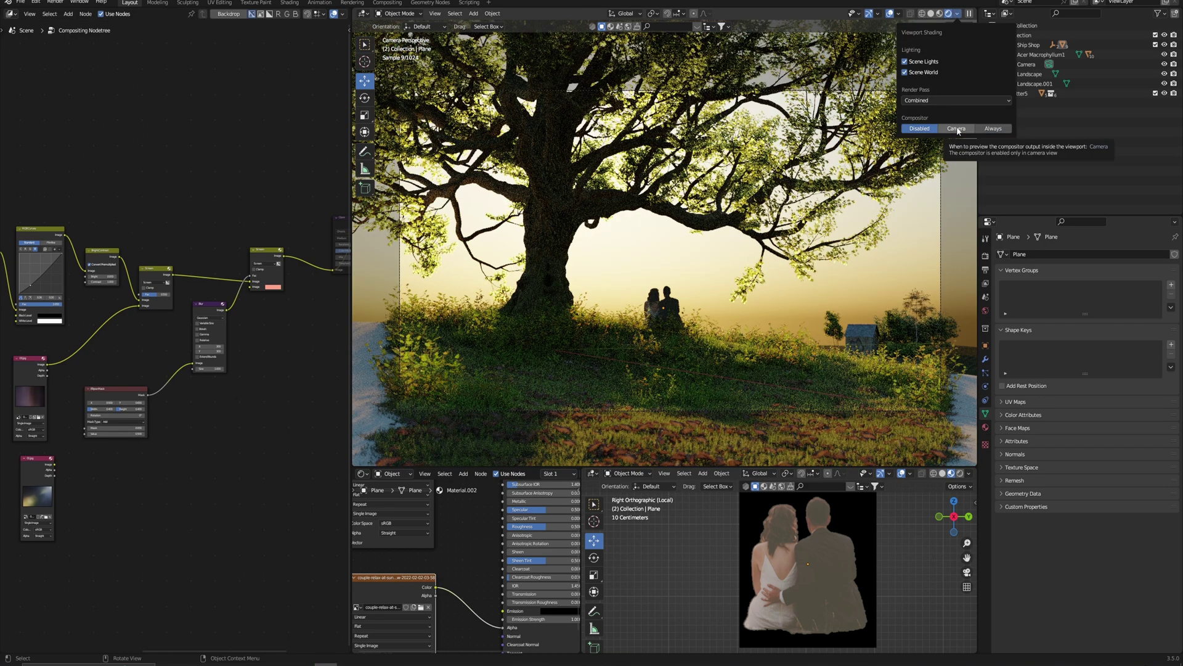
scroll(952, 132, "up", 1, "ctrl")
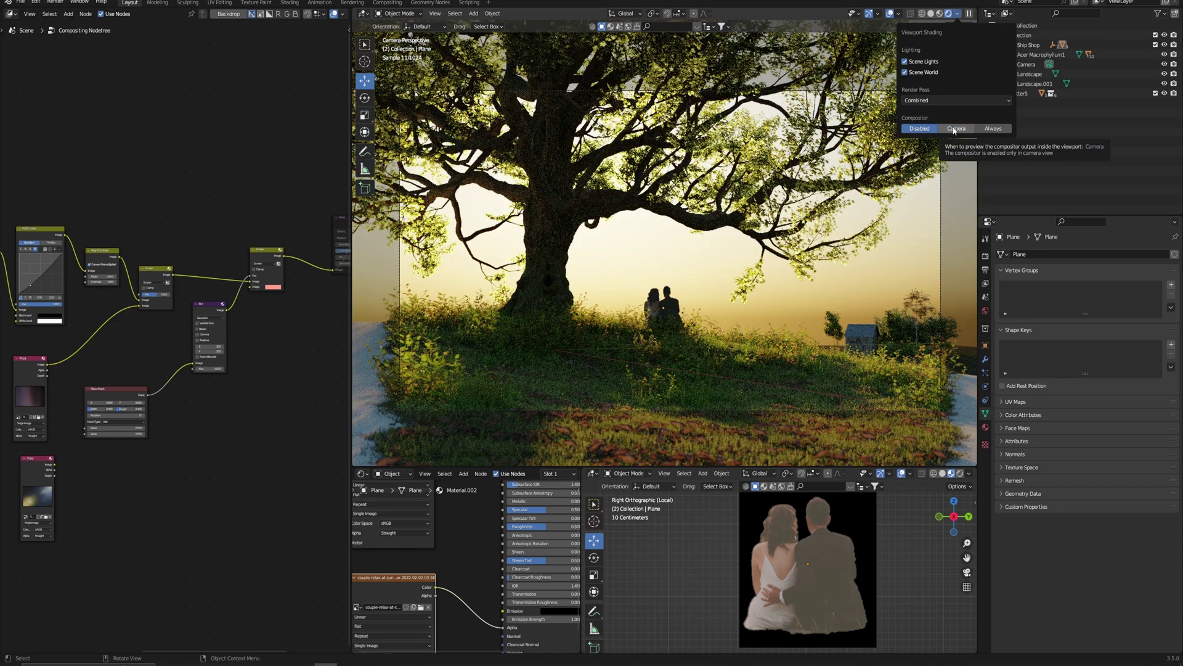
left_click(954, 130)
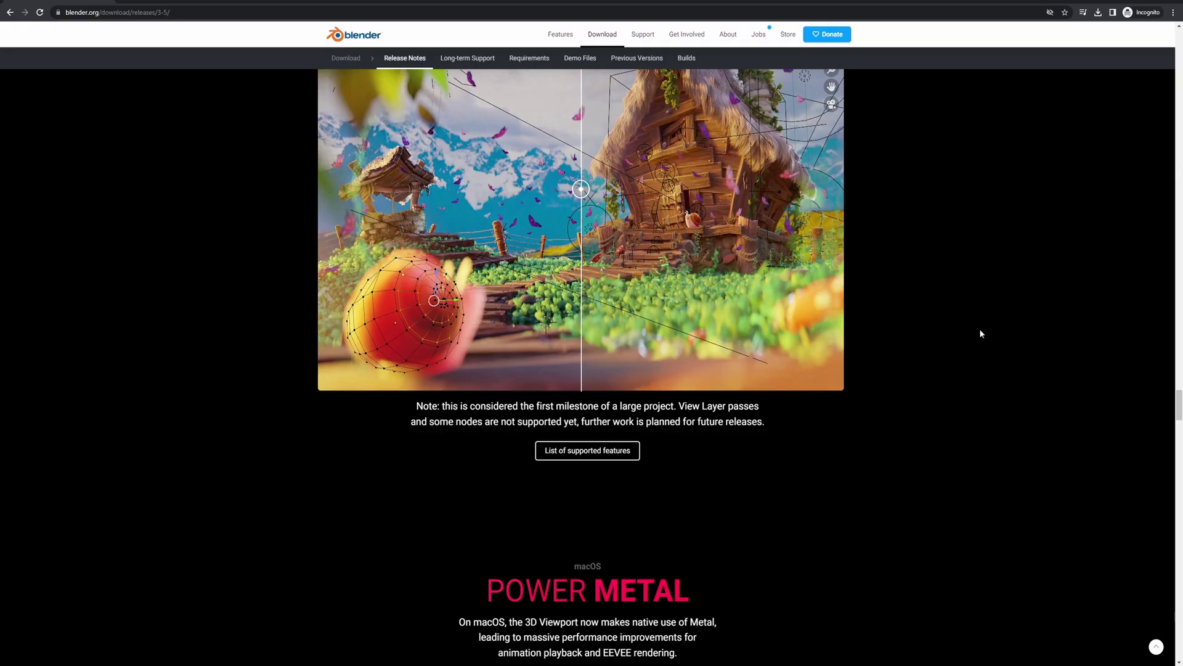
scroll(981, 334, "down", 3)
scroll(981, 332, "down", 4)
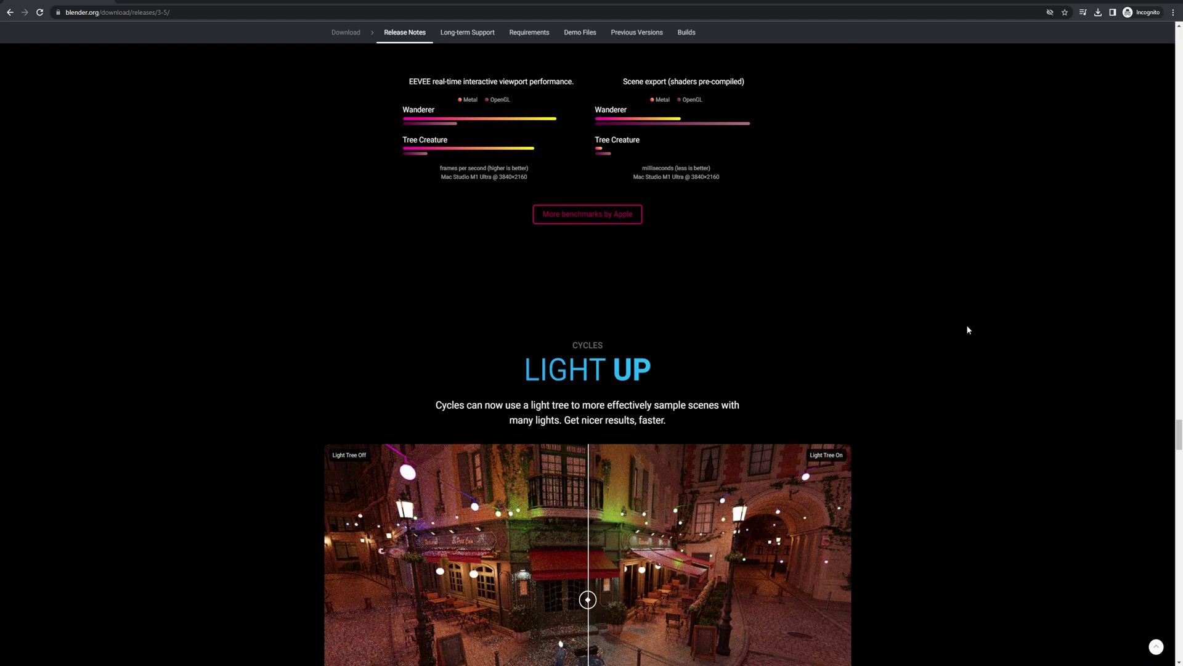
scroll(962, 324, "down", 1)
scroll(961, 324, "down", 1)
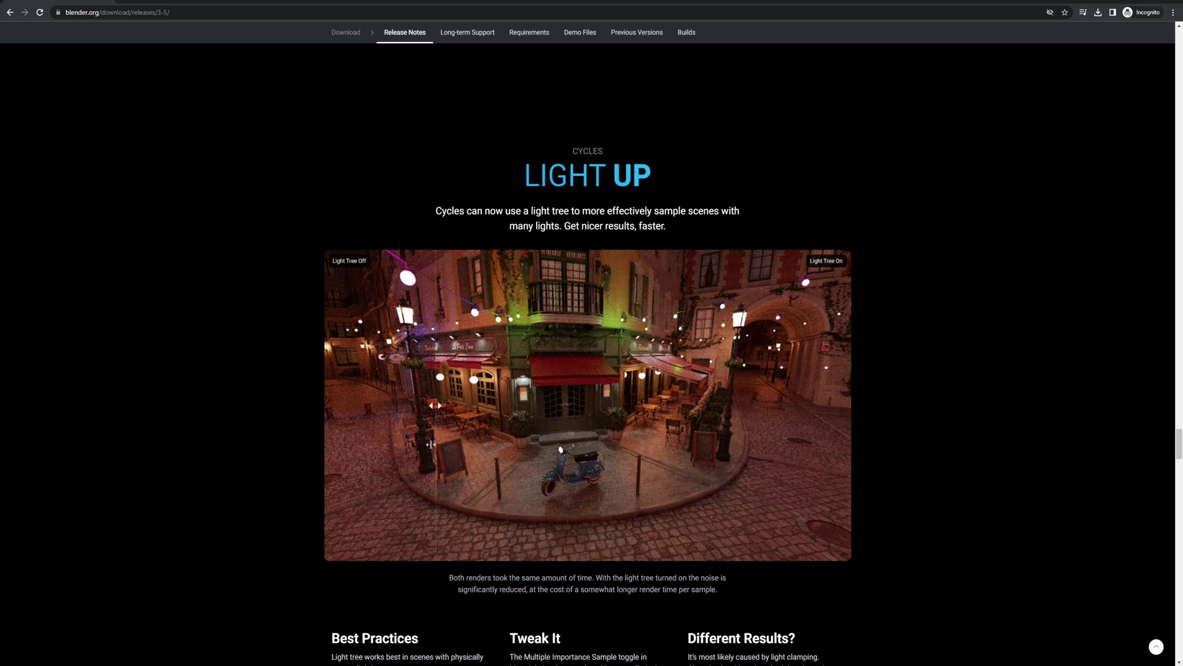
scroll(1002, 350, "down", 3)
scroll(1002, 351, "down", 2)
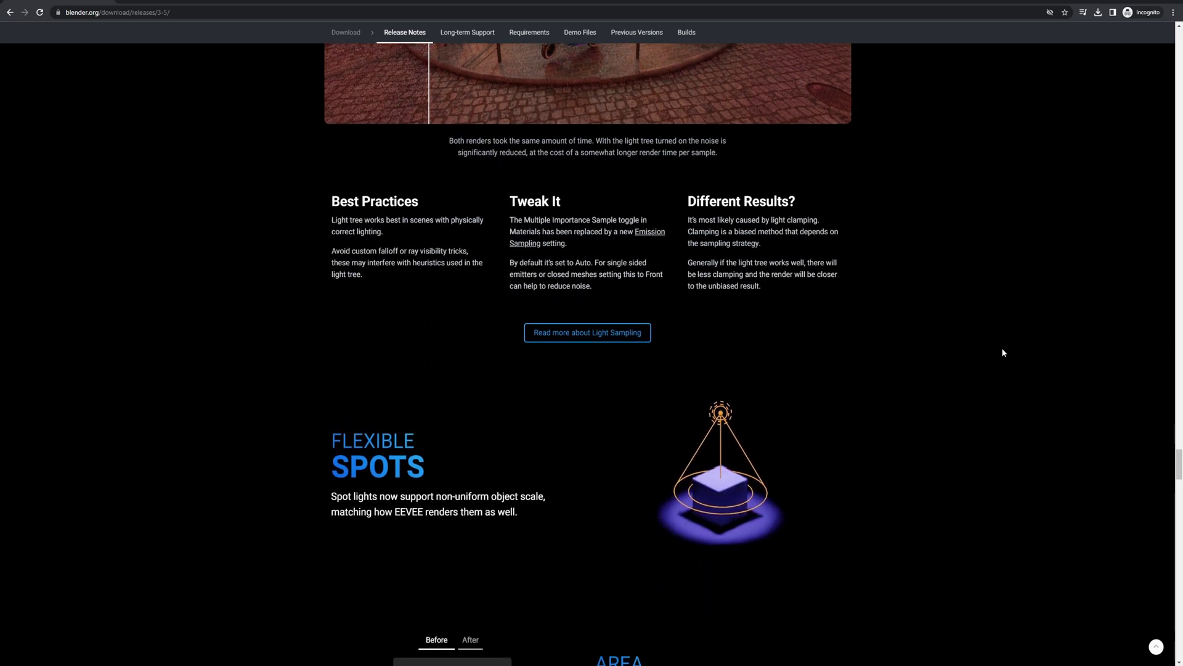
scroll(1002, 351, "down", 1)
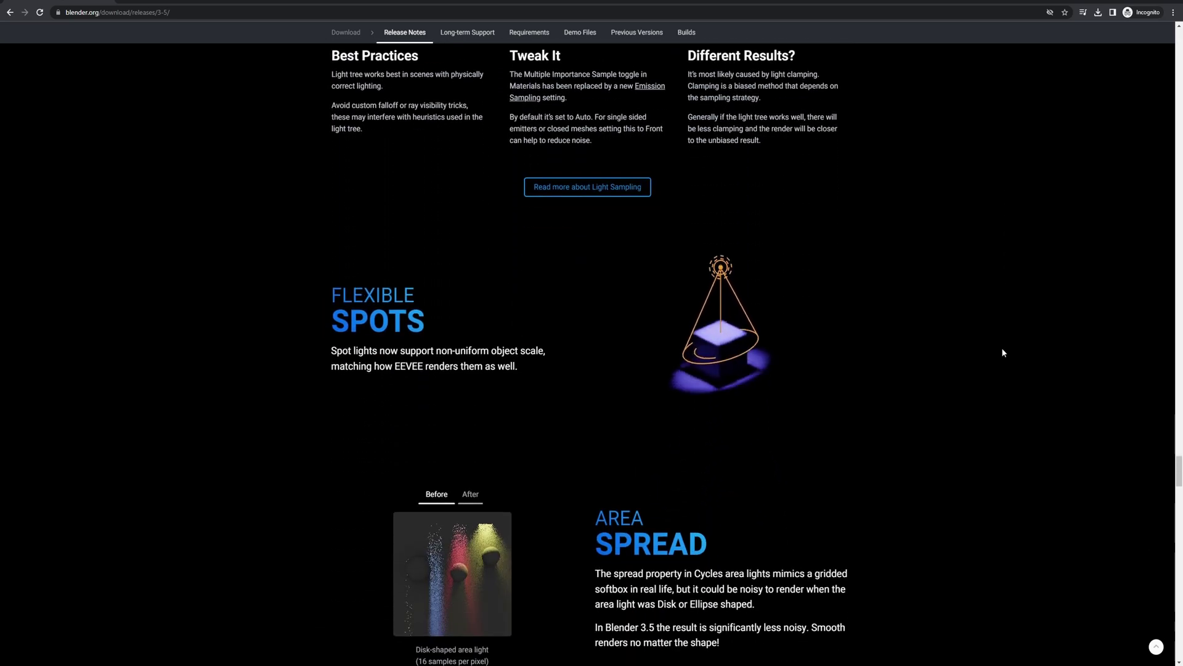
scroll(1002, 352, "down", 2)
scroll(1002, 352, "down", 1)
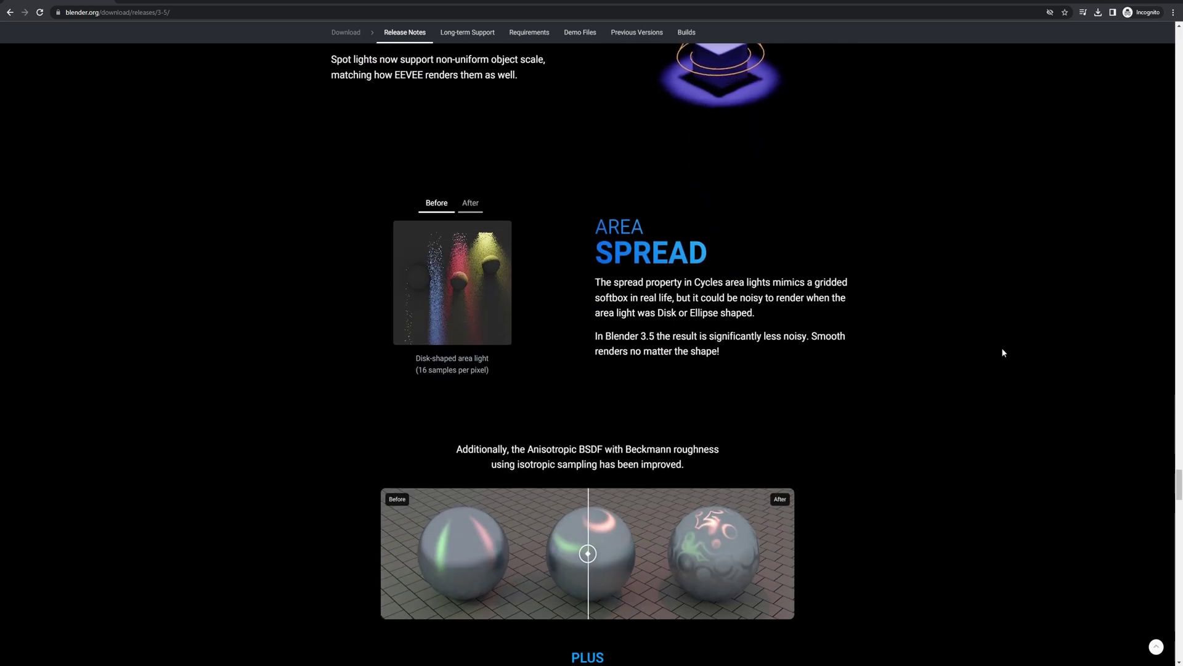
scroll(1002, 351, "down", 2)
scroll(1002, 352, "down", 2)
scroll(1002, 351, "down", 3)
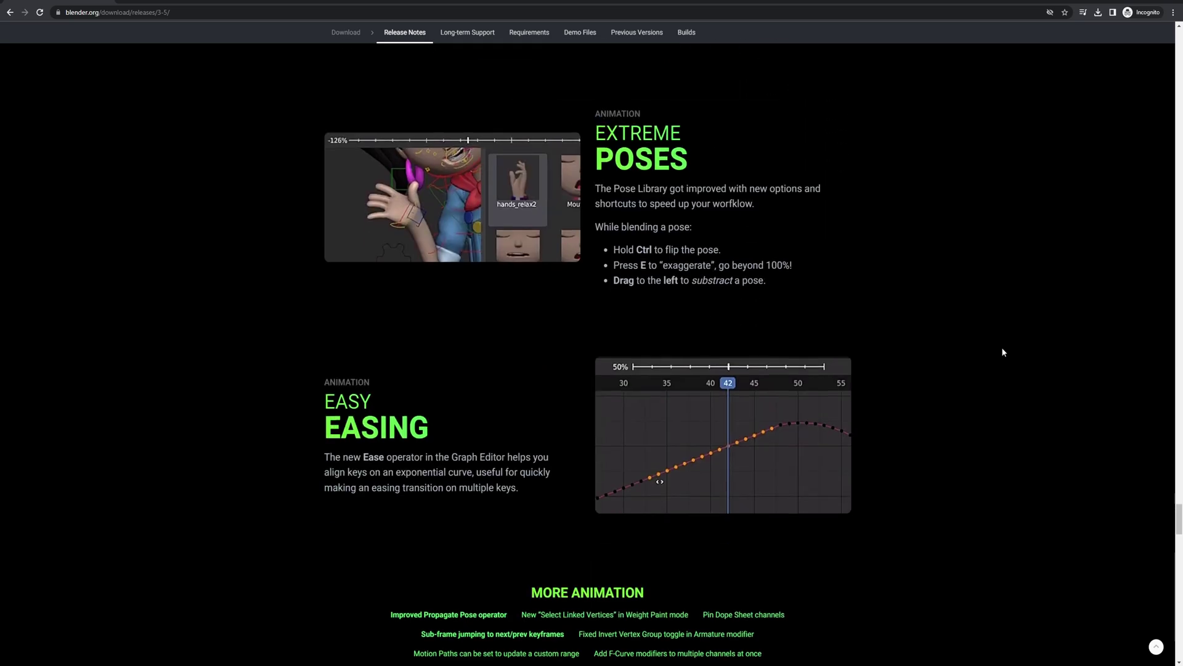
scroll(1002, 351, "down", 2)
scroll(1002, 352, "down", 2)
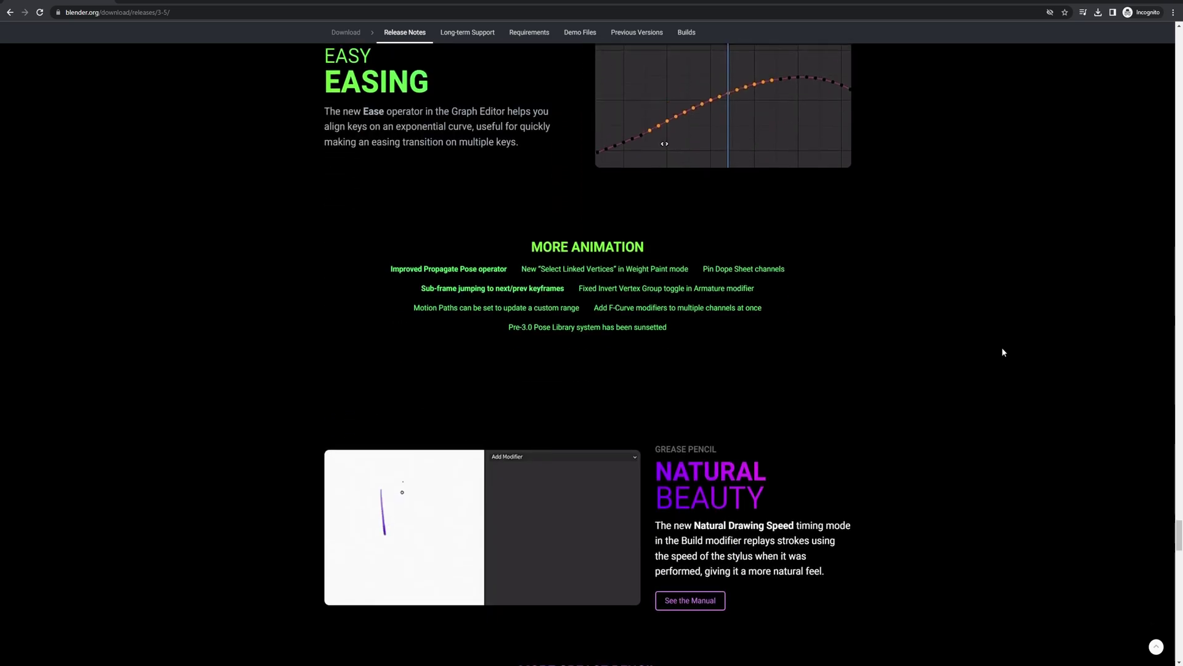
scroll(1002, 352, "down", 1)
scroll(1002, 352, "down", 1)
scroll(1002, 352, "down", 2)
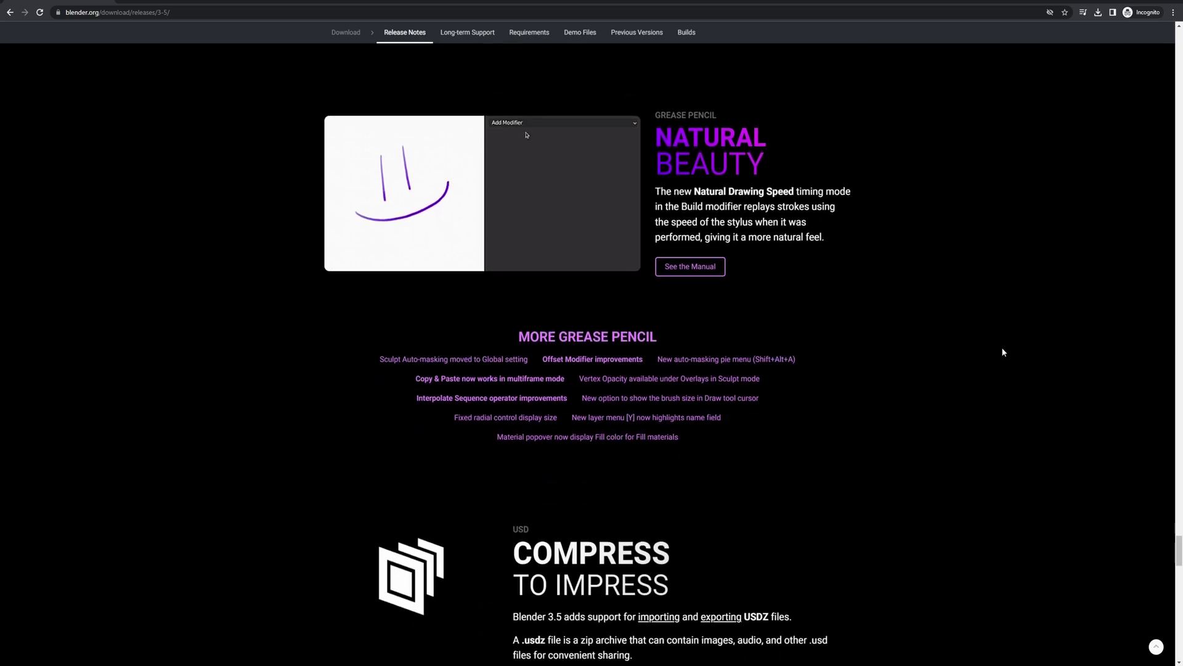
scroll(1002, 352, "down", 2)
scroll(1002, 352, "down", 1)
scroll(1002, 351, "down", 3)
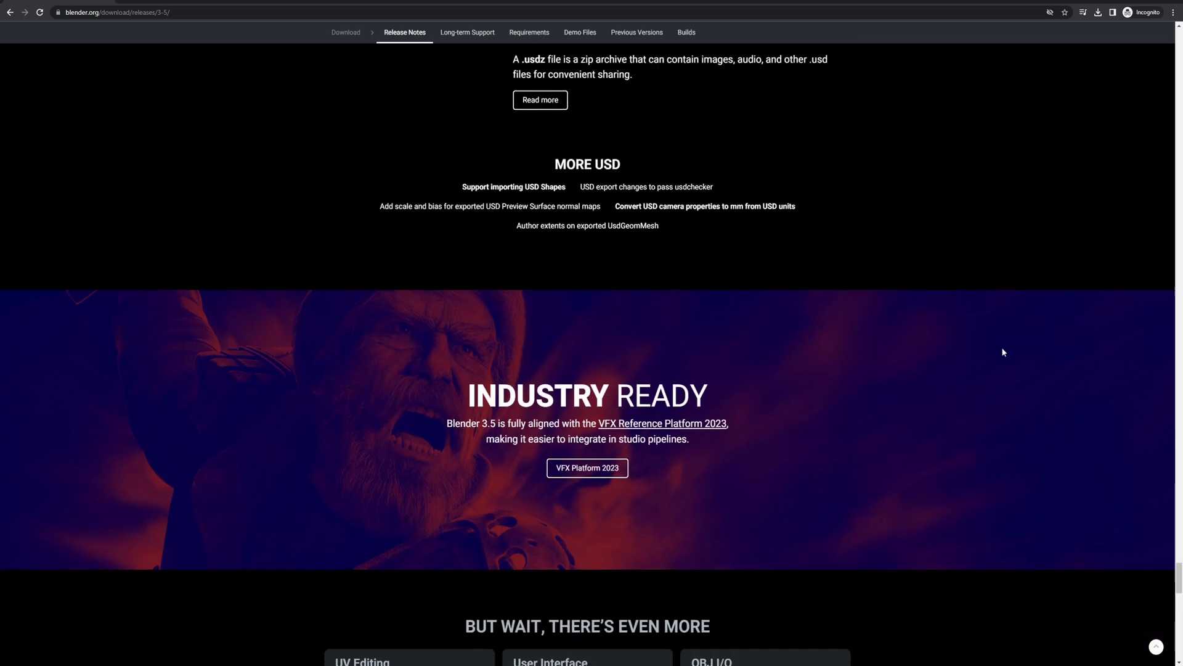
scroll(1003, 352, "down", 3)
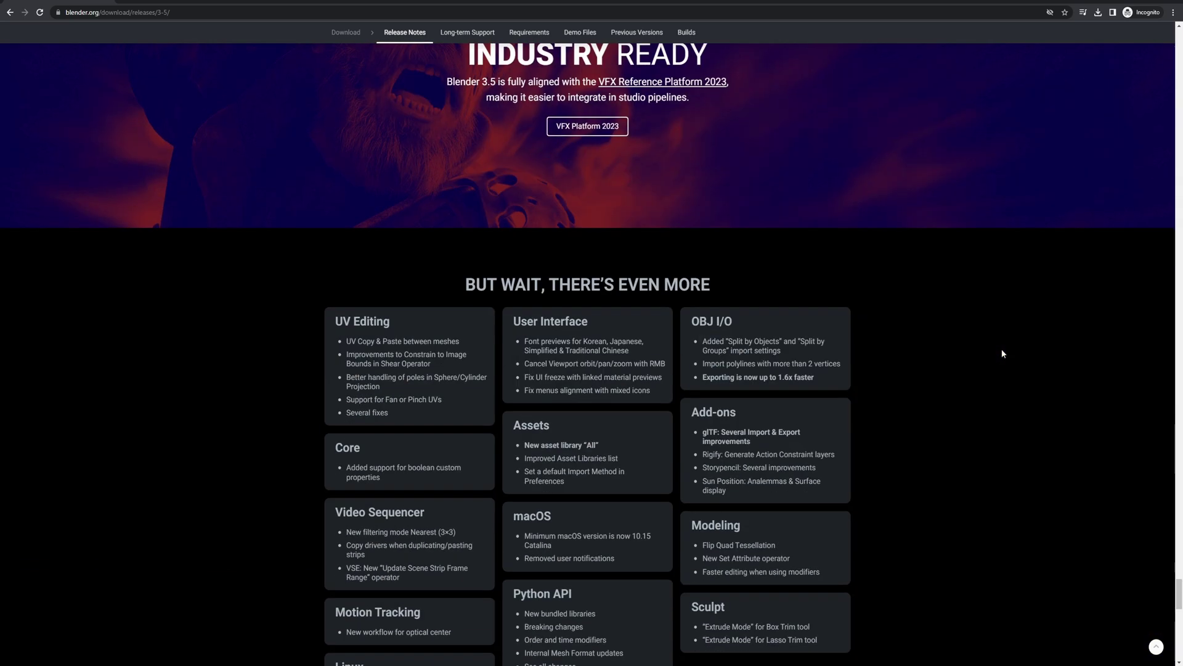
scroll(1002, 352, "down", 2)
scroll(1003, 351, "down", 1)
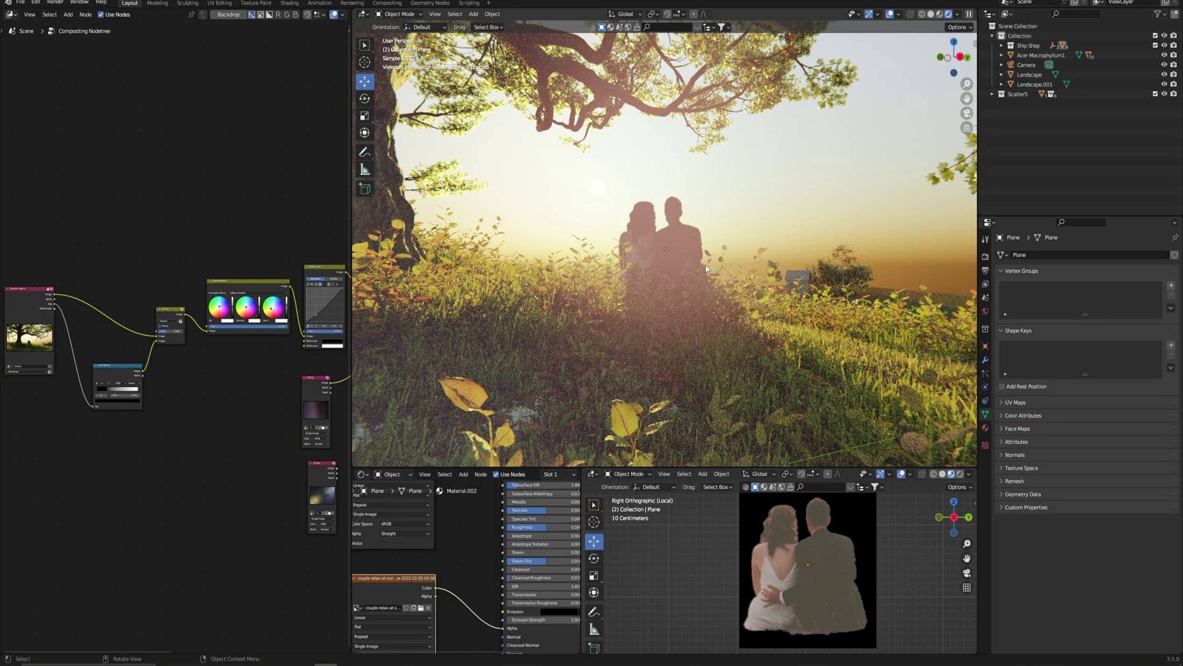
scroll(132, 369, "down", 4)
scroll(239, 373, "up", 2)
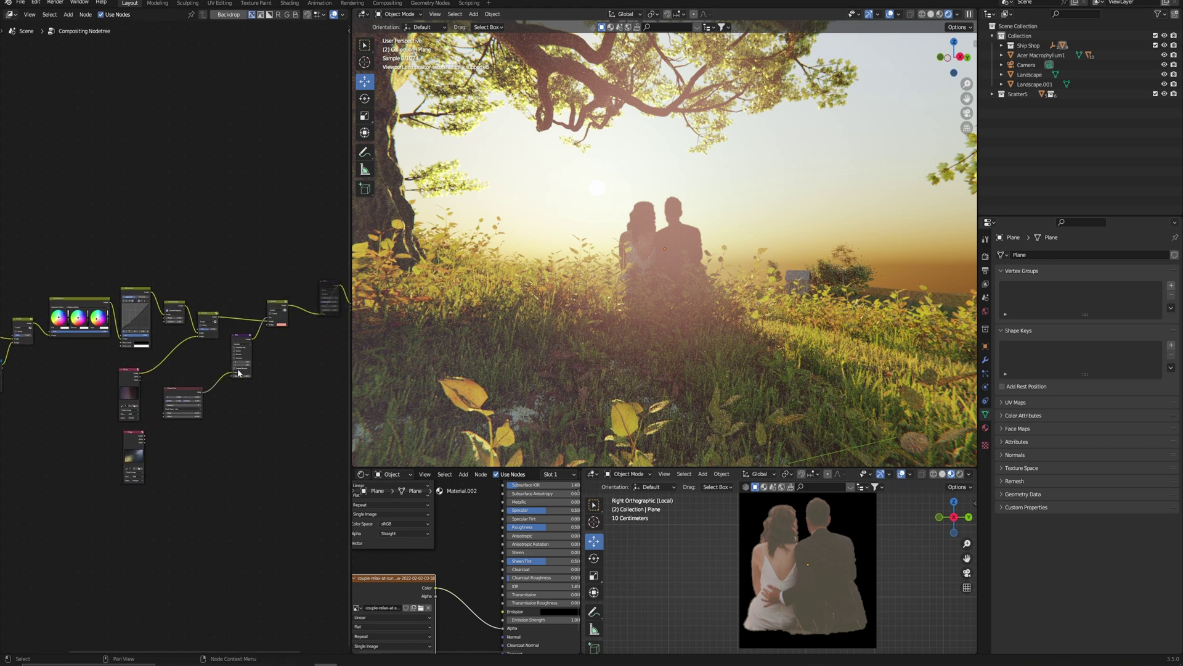
scroll(239, 373, "up", 4)
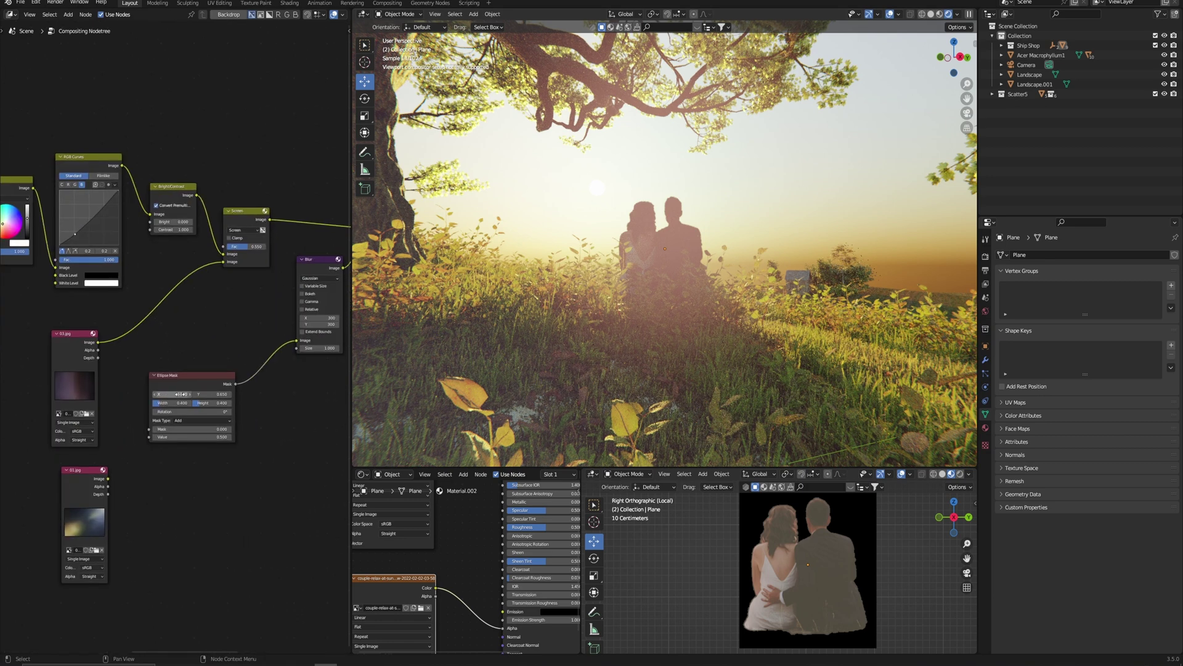
- Commit a new Ellipse Mask X position and orbit the viewport to reveal the tree trunk
key("Return")
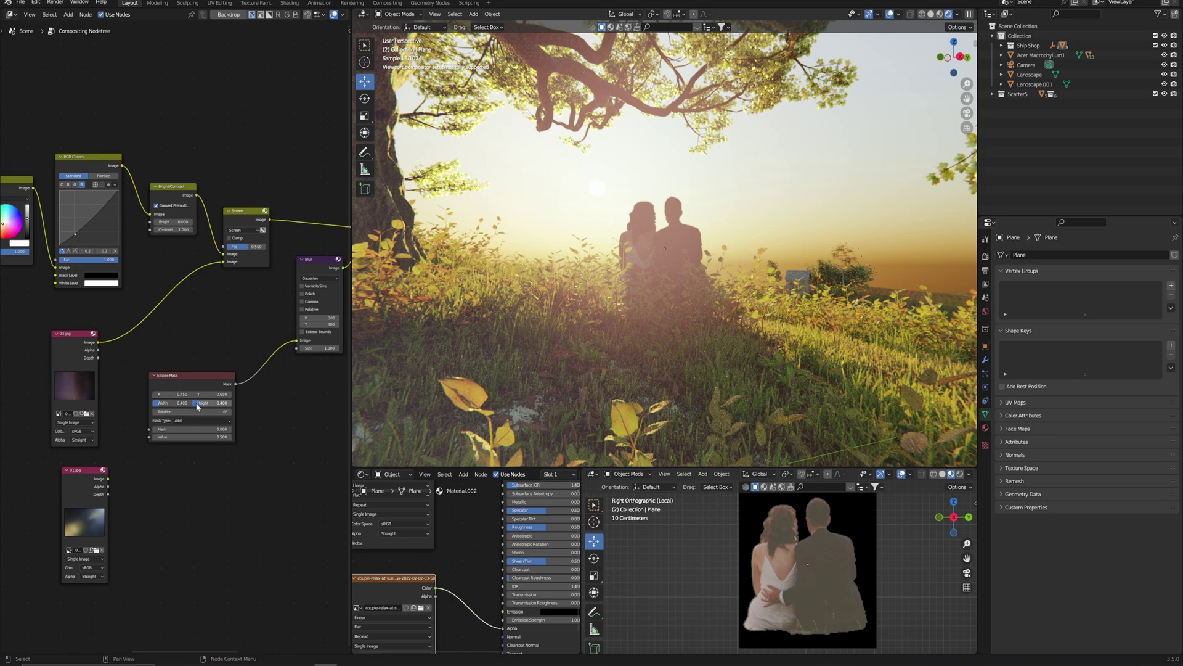
middle_click_drag(693, 298, 769, 310)
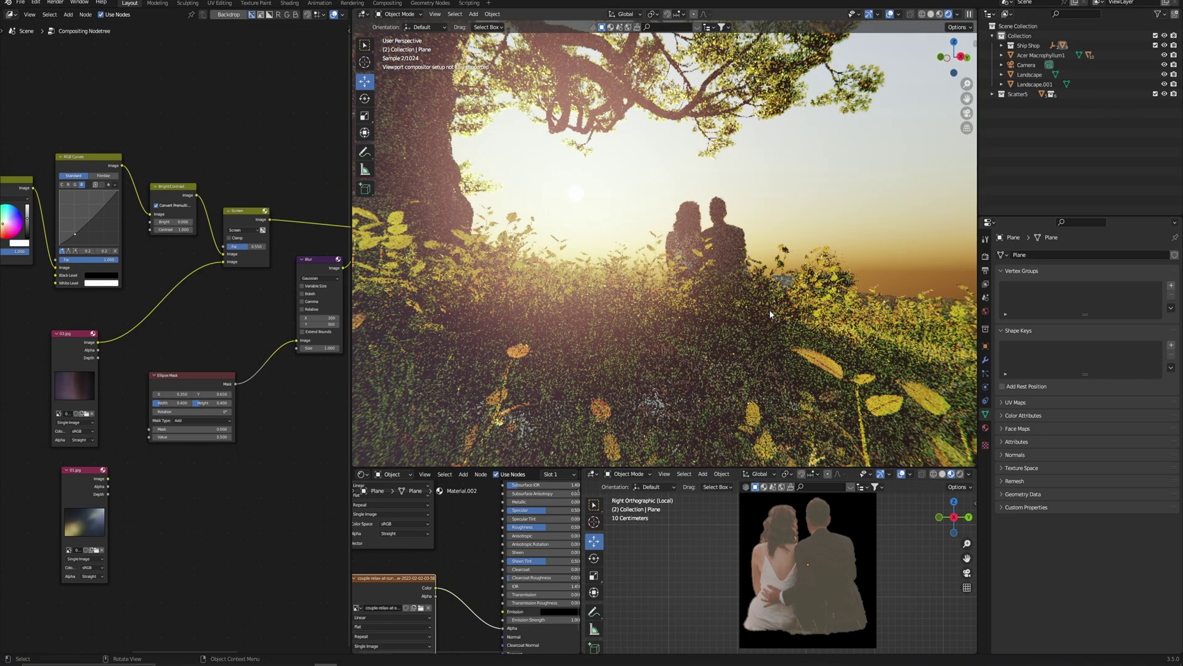